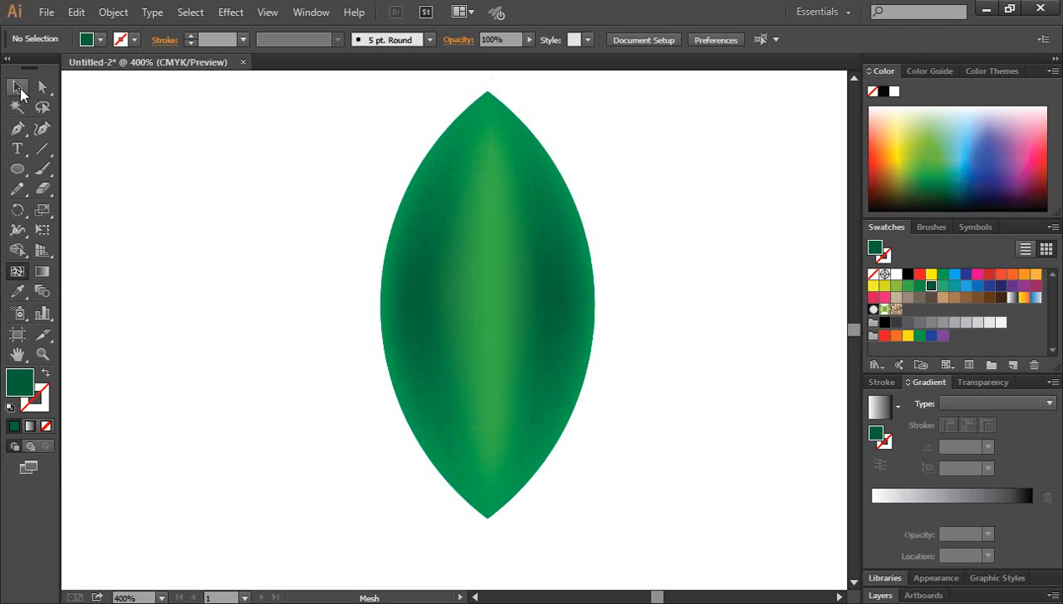
# Replace the existing gradient leaf with a new circle in the middle of the canvas, filled with the dark green swatch.
pyautogui.click(403, 202)
pyautogui.press('Delete')
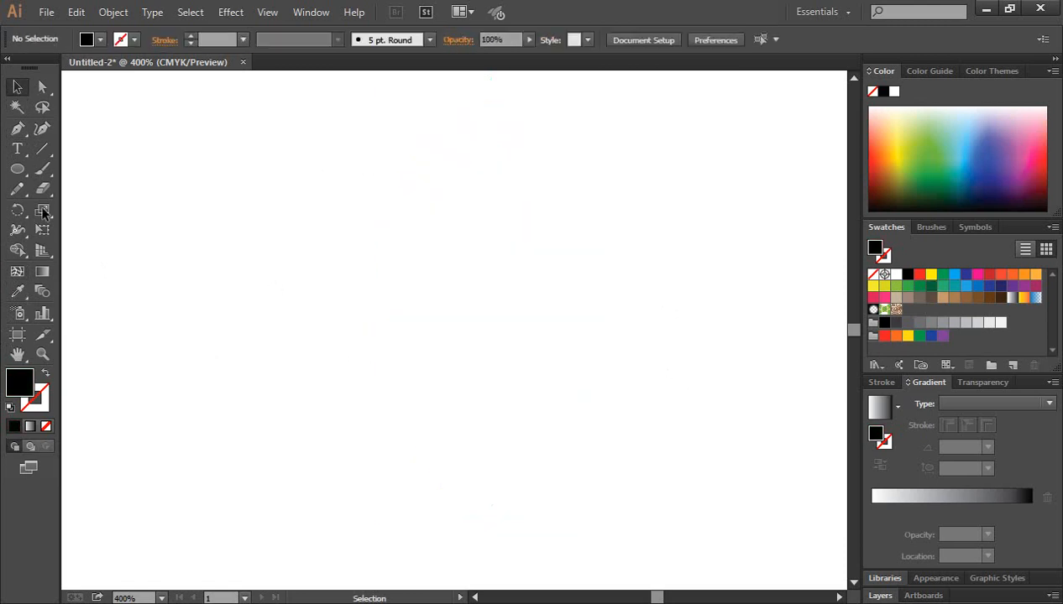
pyautogui.moveTo(17, 169); pyautogui.dragTo(91, 210)
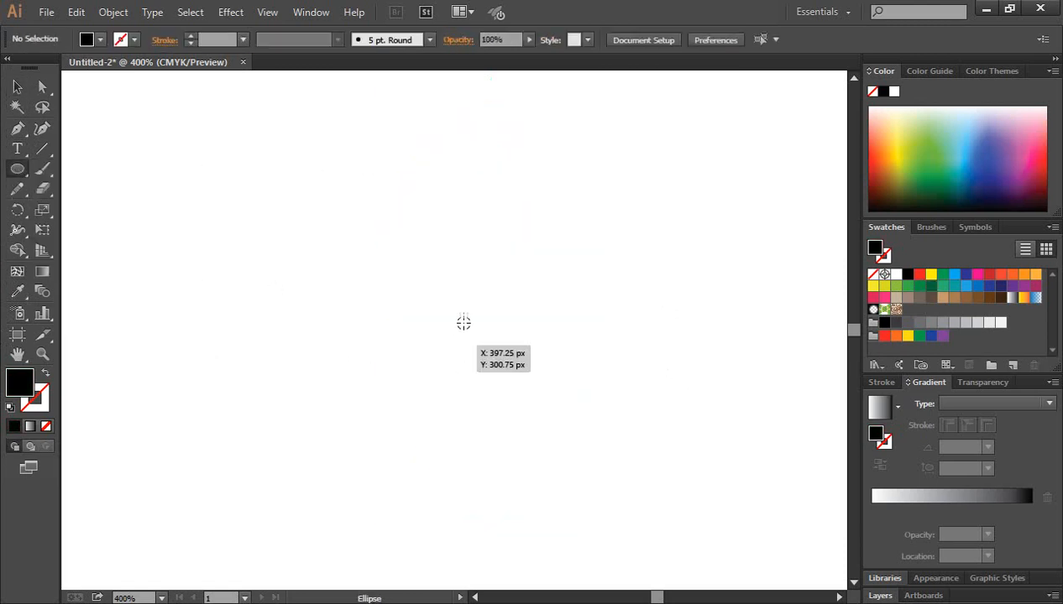
pyautogui.moveTo(464, 311); pyautogui.dragTo(543, 412)
pyautogui.click(17, 87)
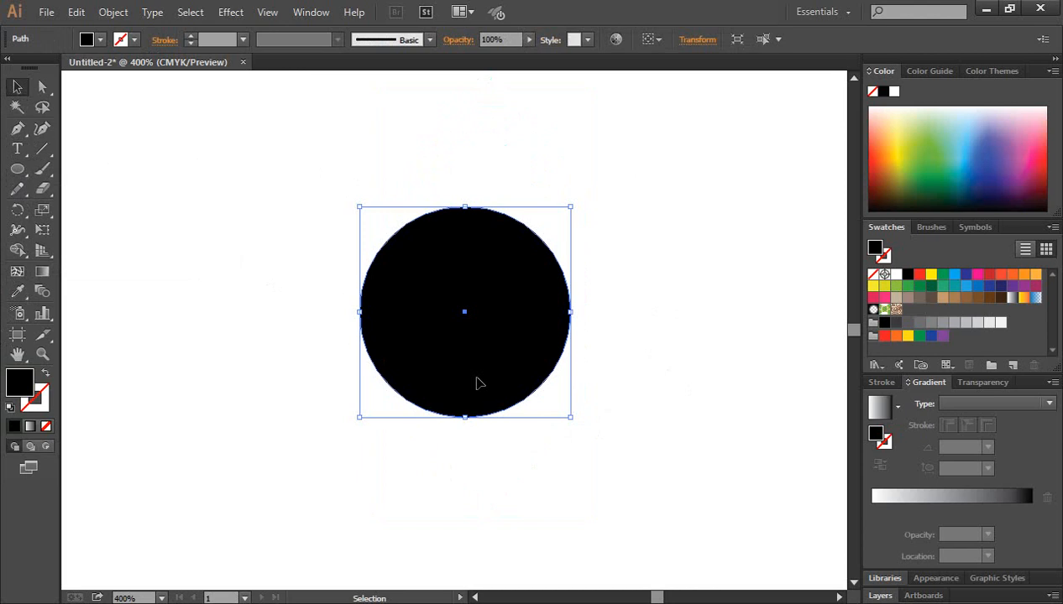
pyautogui.click(930, 286)
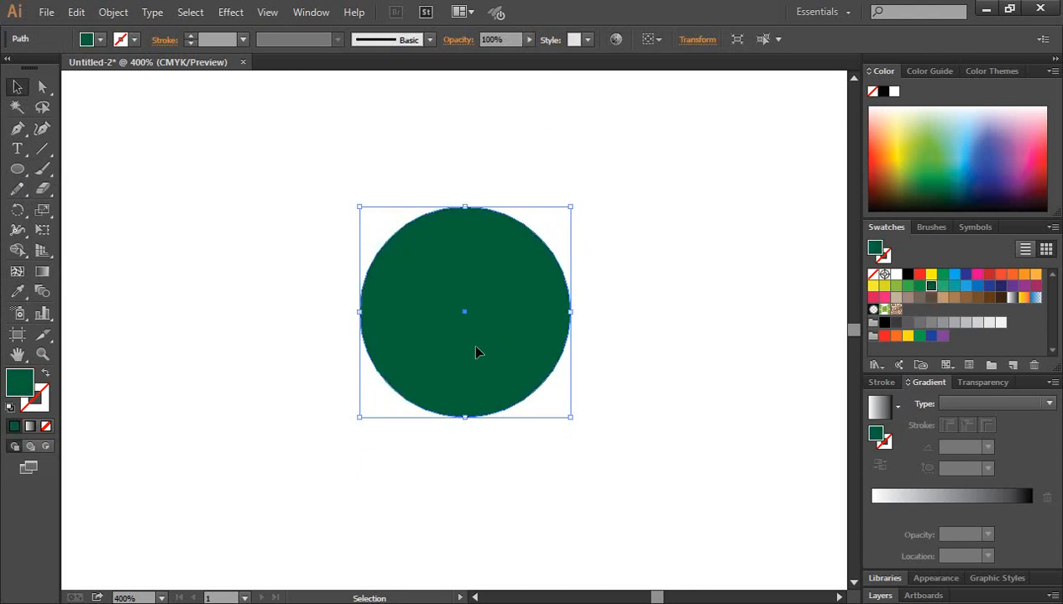
# Duplicate the green circle sideways so the two overlap, and cut away the outer parts with Shape Builder to leave one leaf shape.
pyautogui.moveTo(477, 349); pyautogui.dragTo(672, 434)
pyautogui.keyDown('shift'); pyautogui.click(448, 238); pyautogui.keyUp('shift')
pyautogui.click(17, 250)
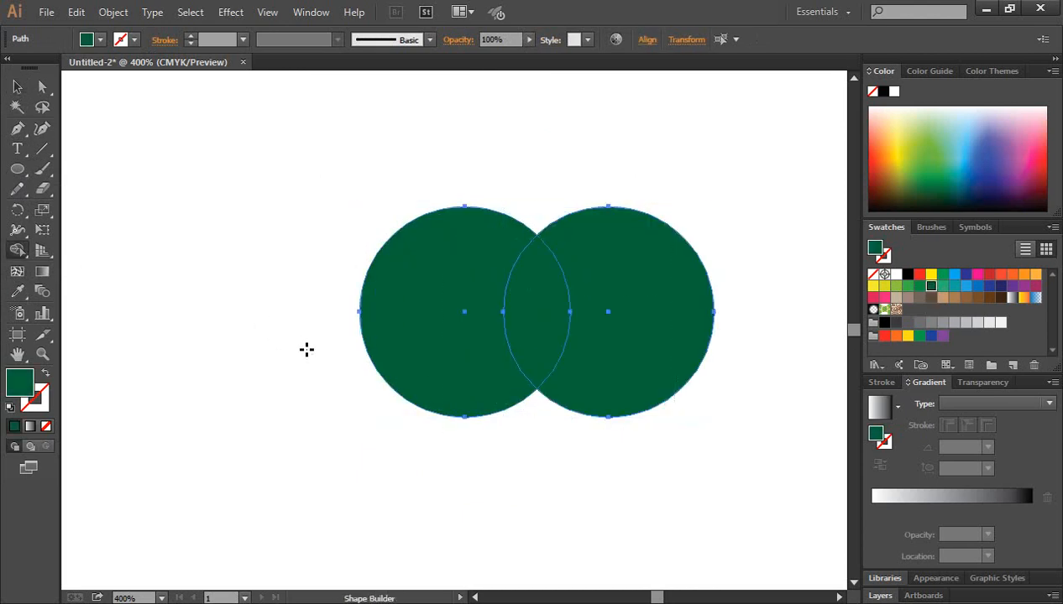
pyautogui.keyDown('alt'); pyautogui.click(396, 301); pyautogui.keyUp('alt')
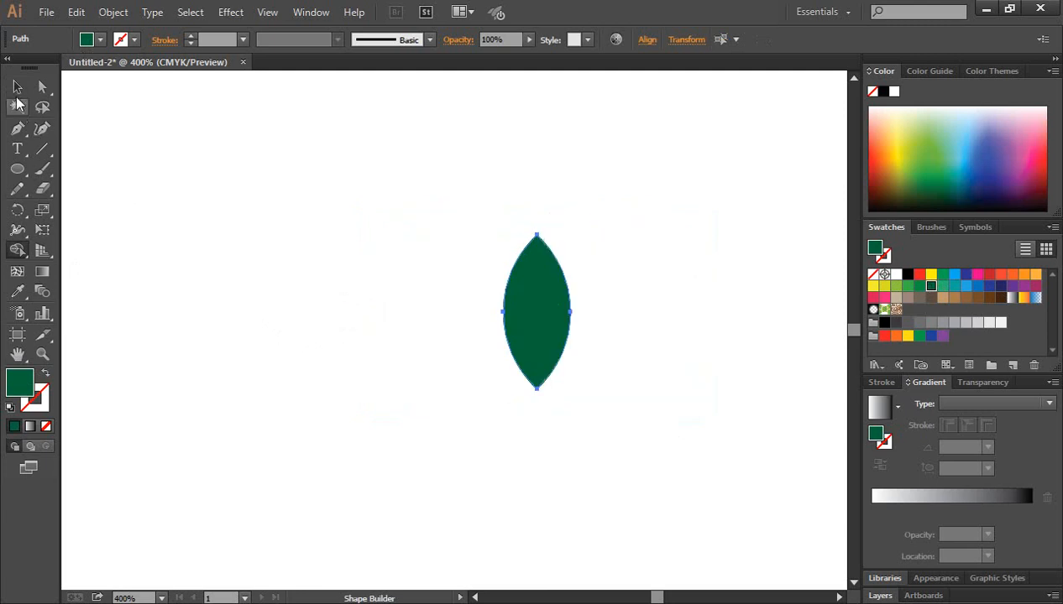
pyautogui.click(17, 87)
pyautogui.moveTo(517, 310); pyautogui.dragTo(500, 364)
pyautogui.press('Delete')
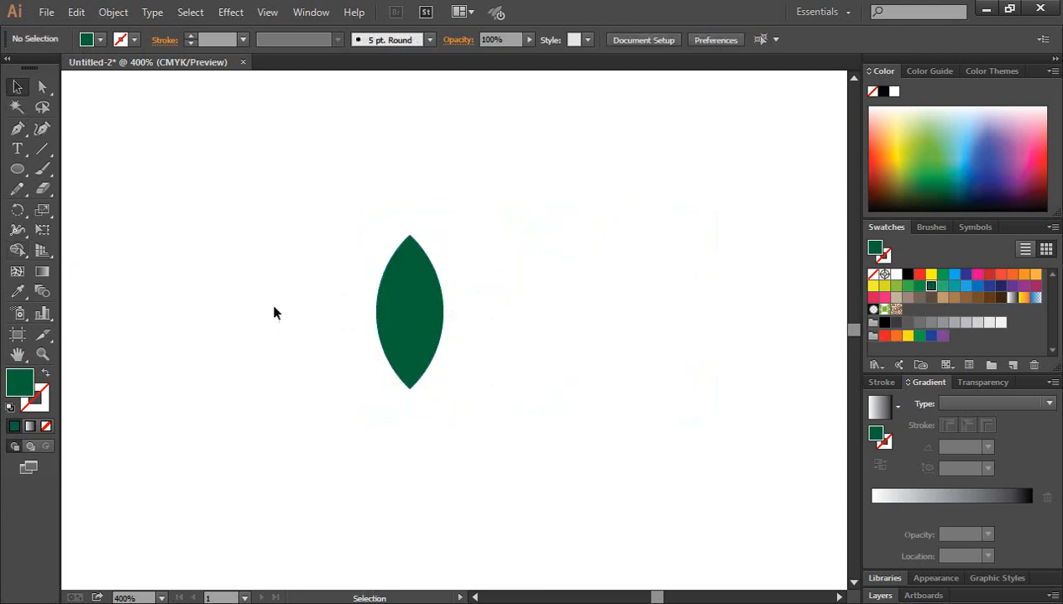
# Add three mesh points across the leaf's horizontal middle: one near the left side, one in the centre and one near the right side.
pyautogui.moveTo(398, 328); pyautogui.dragTo(477, 344)
pyautogui.keyDown('ctrl'); pyautogui.click(478, 343); pyautogui.keyUp('ctrl')
pyautogui.keyDown('ctrl'); pyautogui.click(479, 344); pyautogui.keyUp('ctrl')
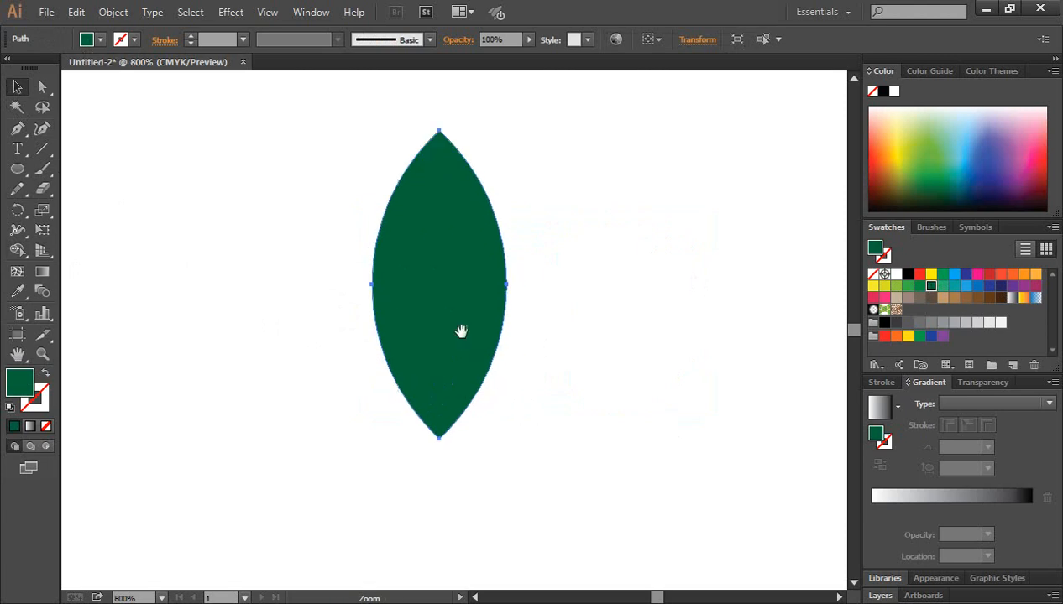
pyautogui.moveTo(441, 310); pyautogui.dragTo(511, 334)
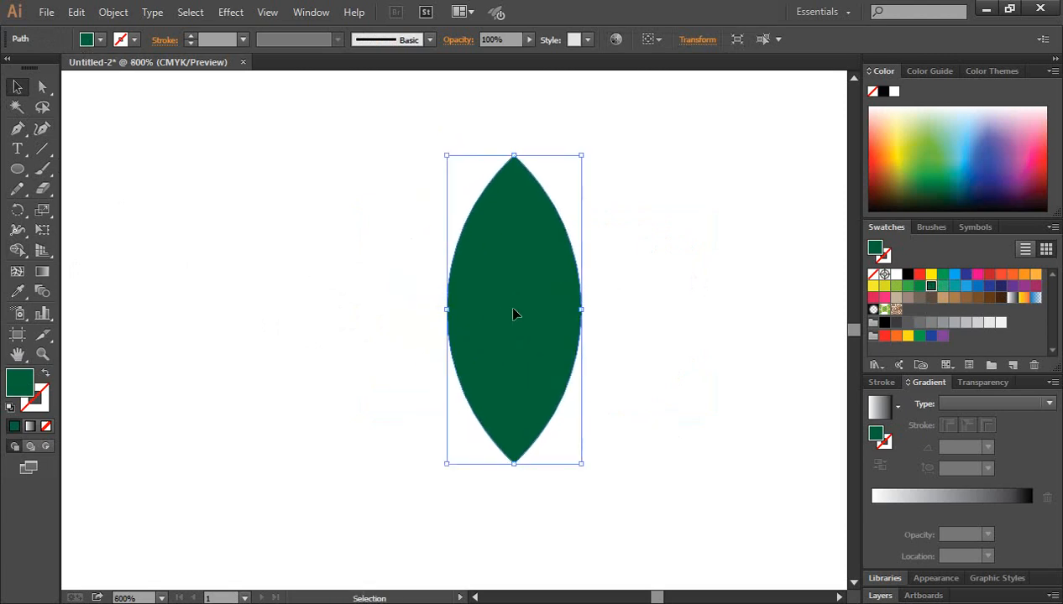
pyautogui.click(17, 273)
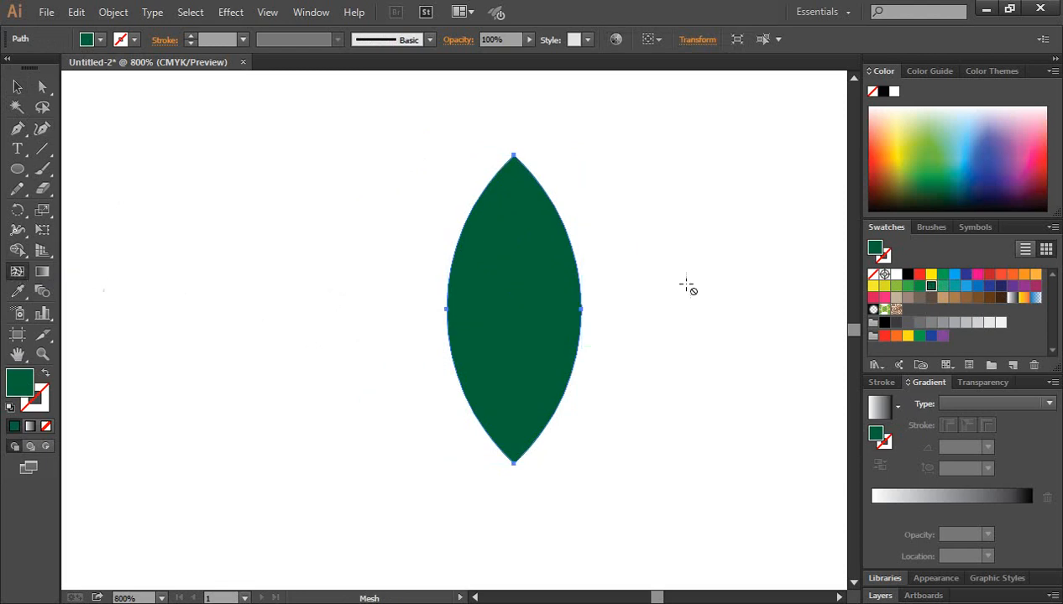
pyautogui.click(476, 310)
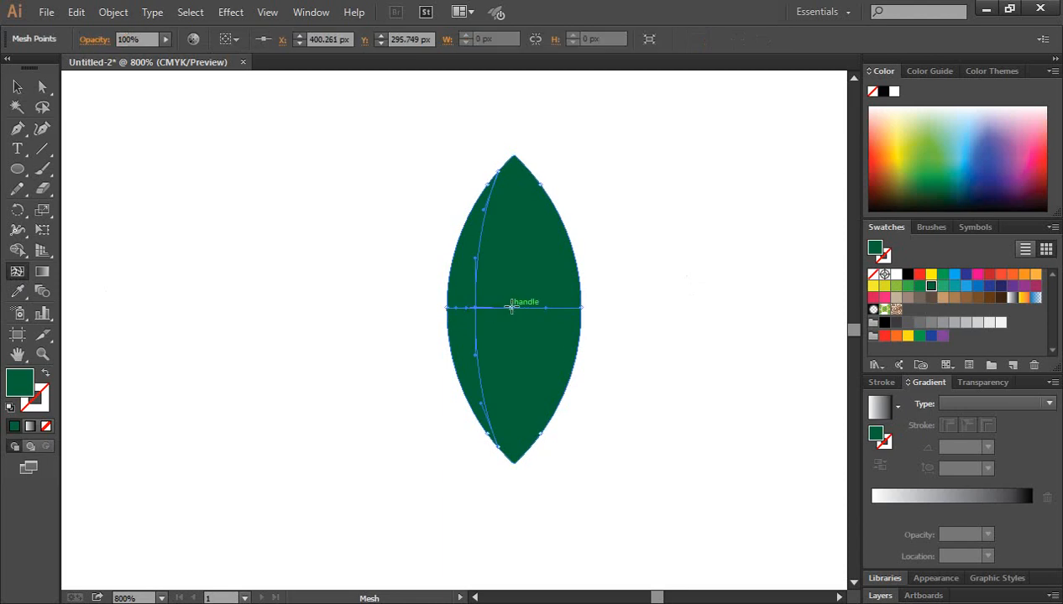
pyautogui.click(515, 308)
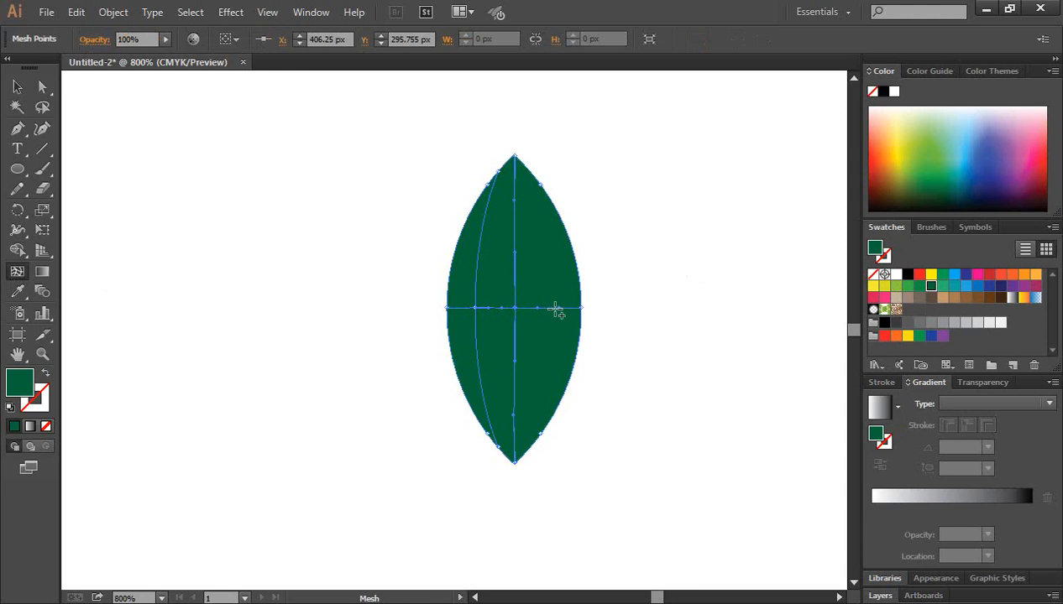
pyautogui.click(554, 308)
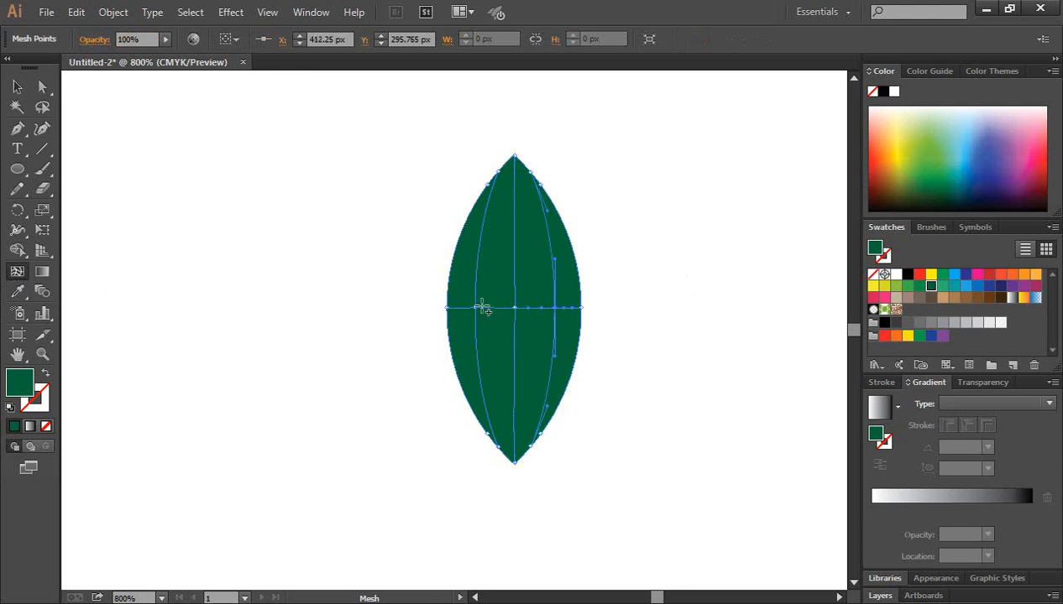
# Colour the leaf's centre mesh point with the light green swatch C=50 M=0 Y=100 K=0.
pyautogui.click(16, 87)
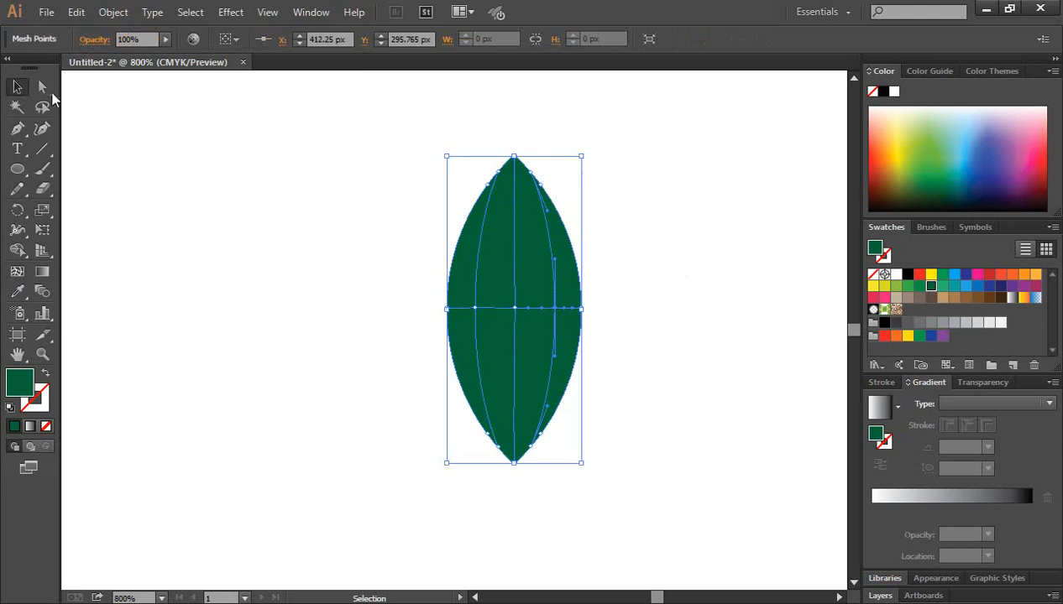
pyautogui.click(43, 88)
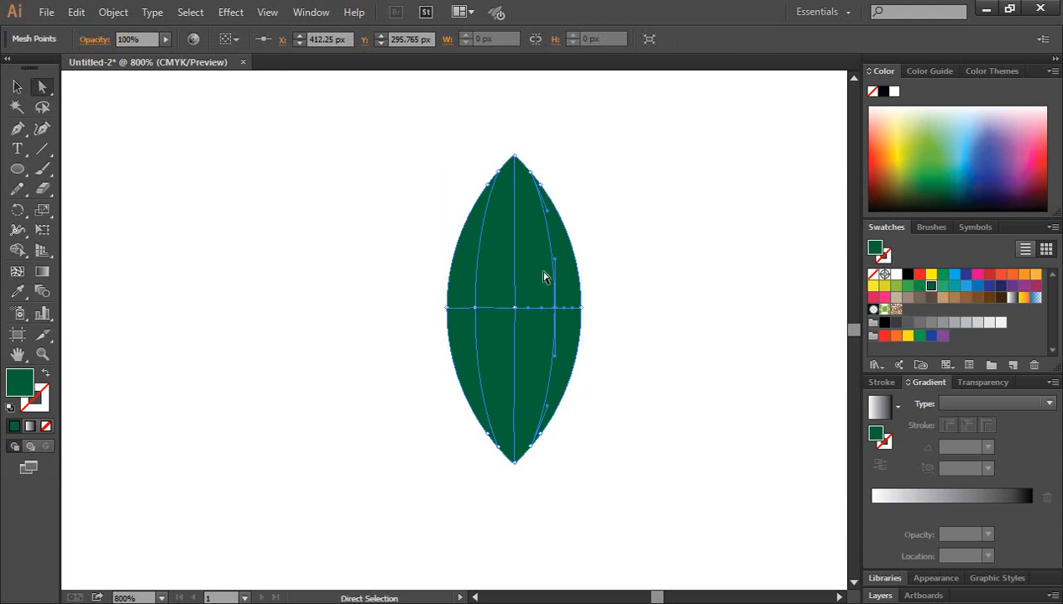
pyautogui.click(514, 309)
pyautogui.click(895, 287)
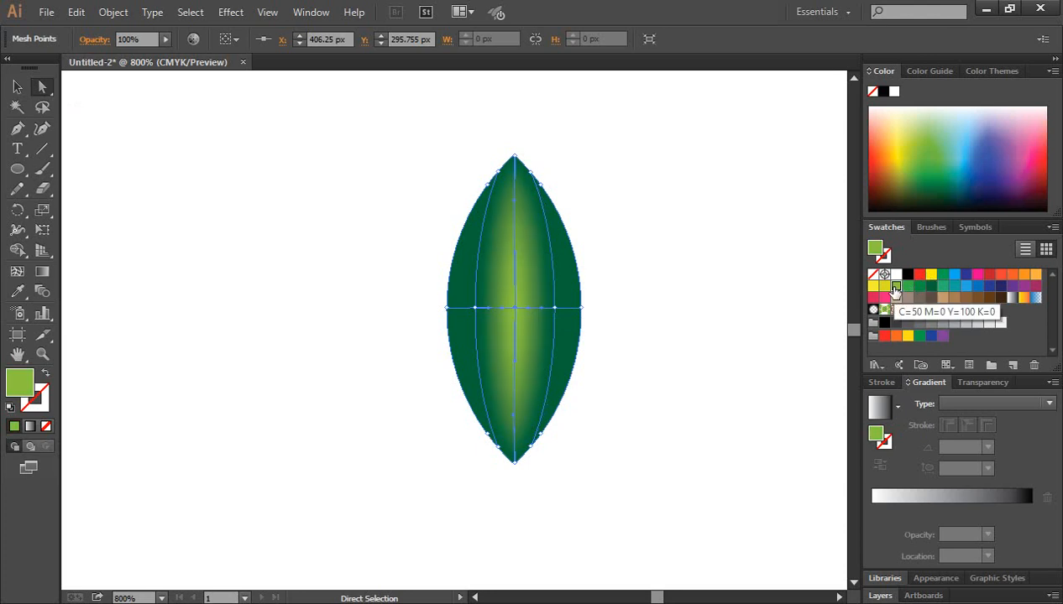
pyautogui.click(753, 315)
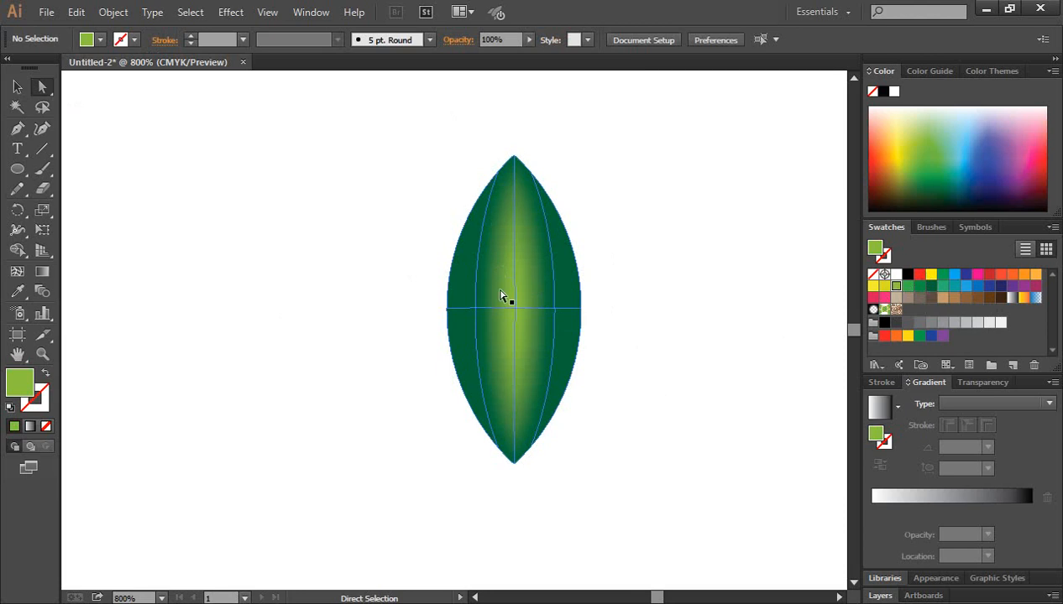
# Colour the leaf's left and right inner mesh points with the medium green swatch.
pyautogui.click(475, 312)
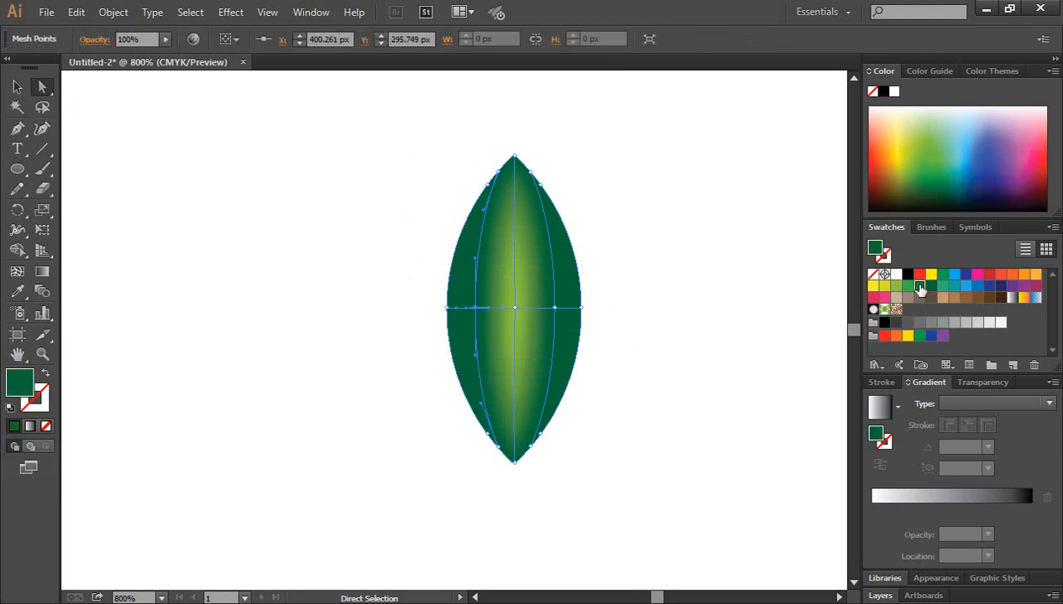
pyautogui.click(920, 287)
pyautogui.click(554, 310)
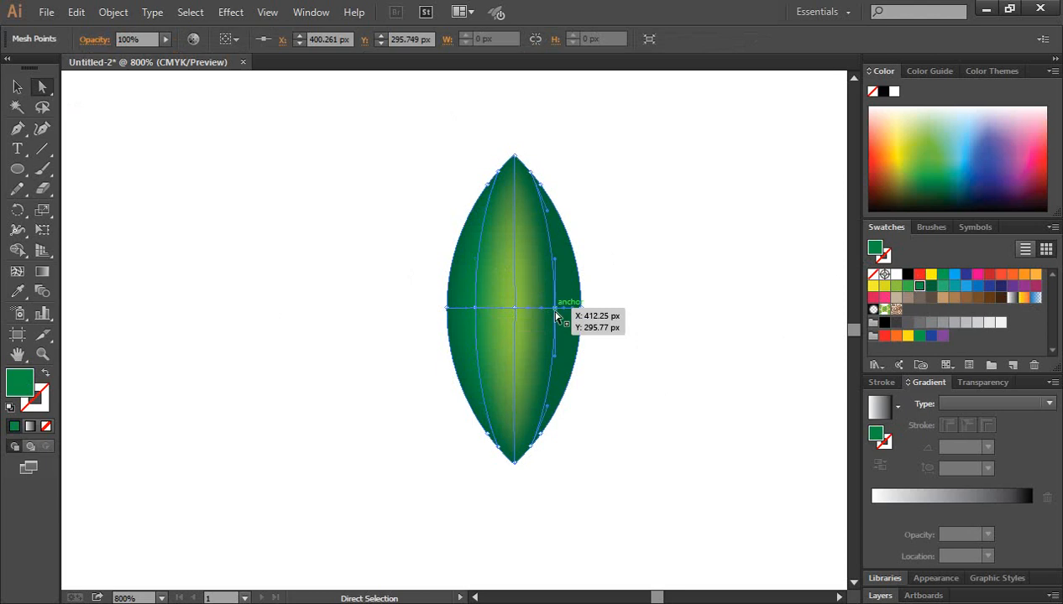
pyautogui.click(921, 288)
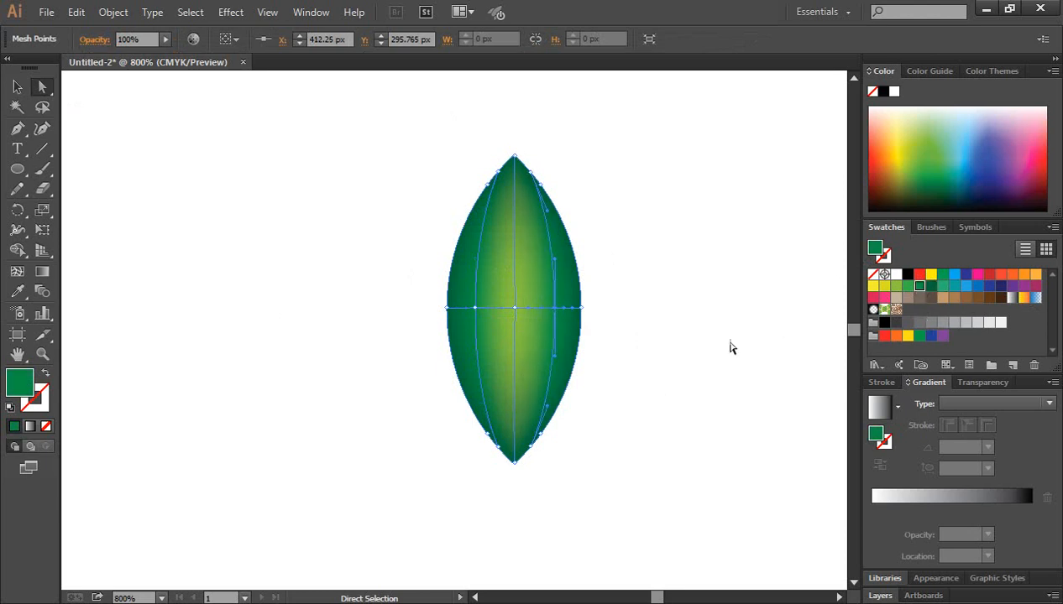
pyautogui.click(730, 348)
pyautogui.moveTo(351, 178); pyautogui.dragTo(752, 479)
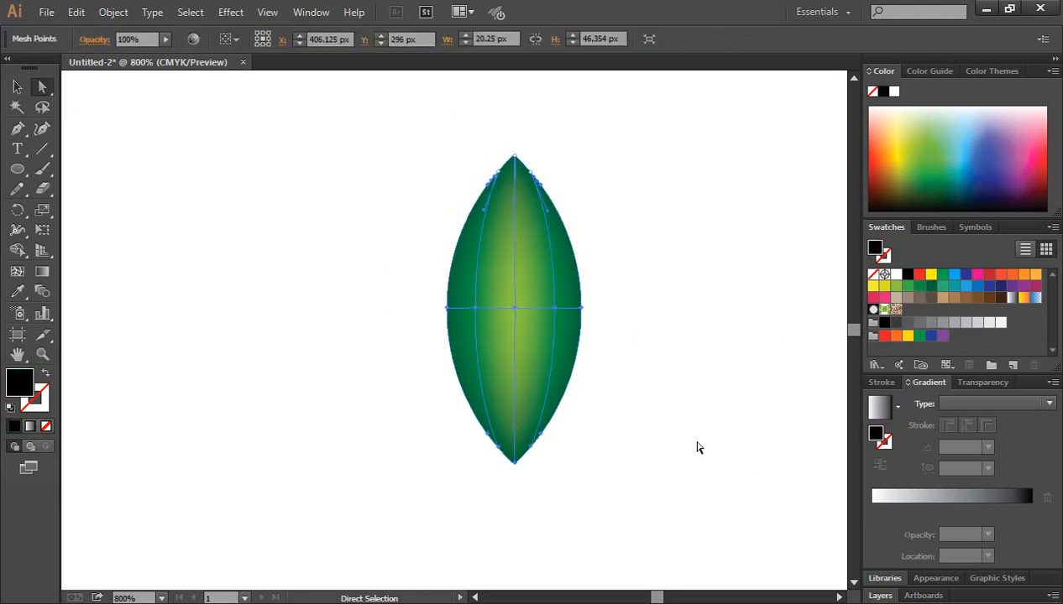
pyautogui.click(661, 385)
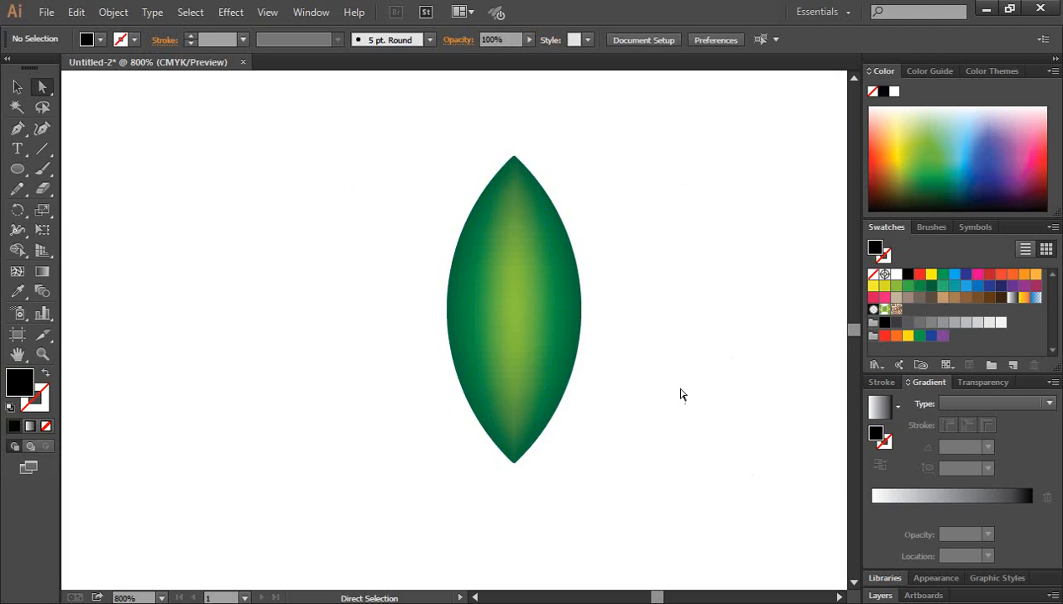
pyautogui.moveTo(681, 395); pyautogui.dragTo(361, 240)
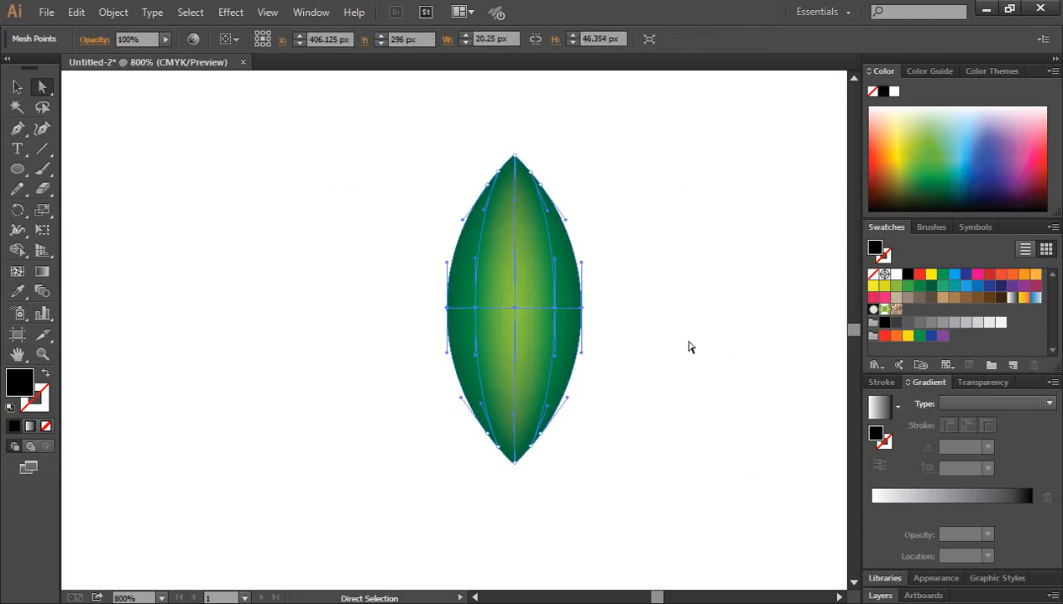
# Recolour the leaf's left and right inner mesh points with the CMYK Cyan swatch.
pyautogui.click(478, 309)
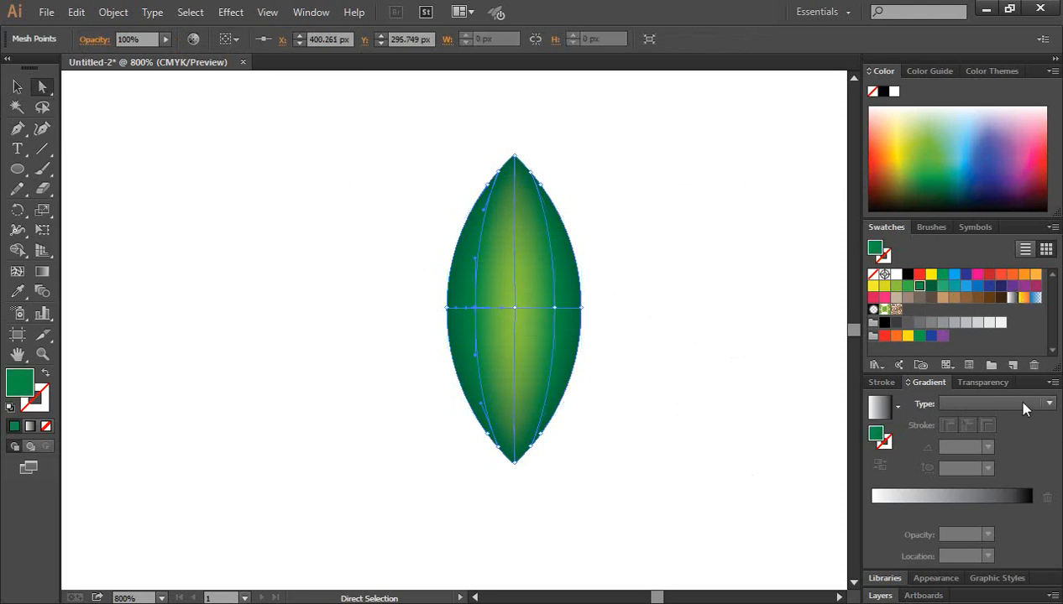
pyautogui.click(955, 276)
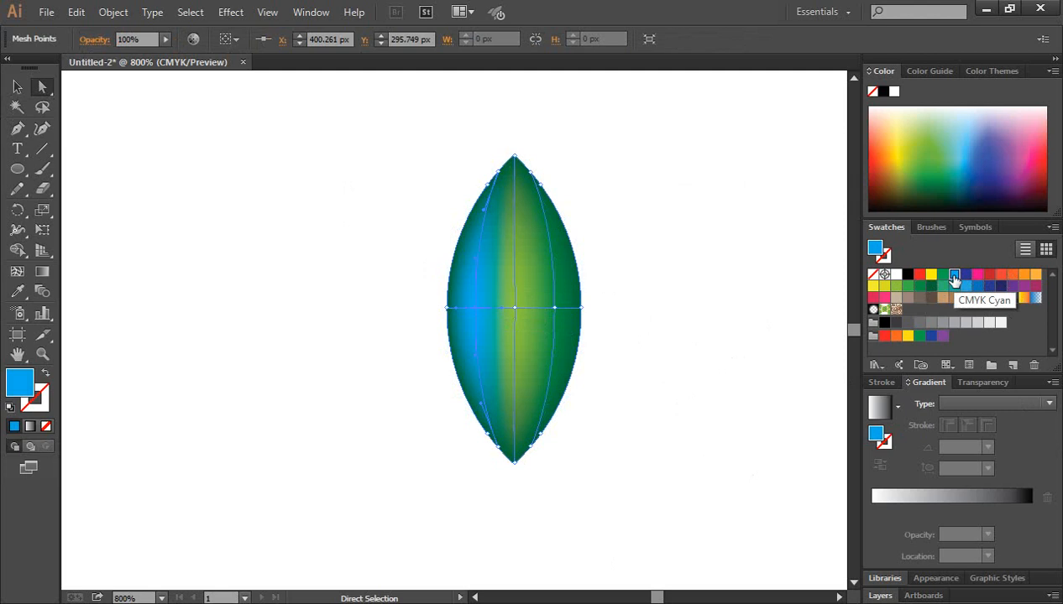
pyautogui.click(555, 309)
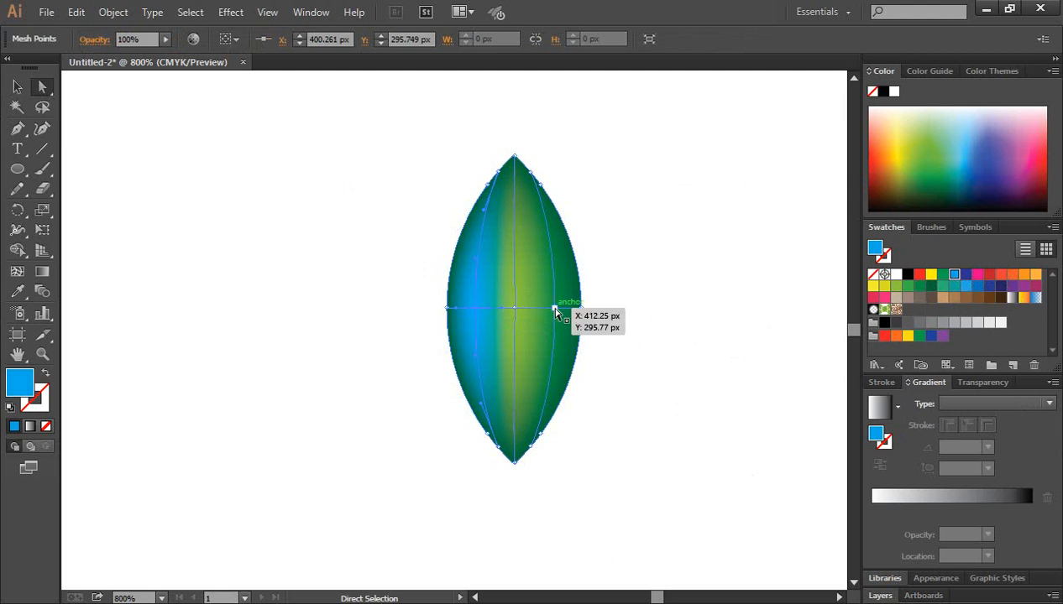
pyautogui.click(954, 275)
pyautogui.click(717, 339)
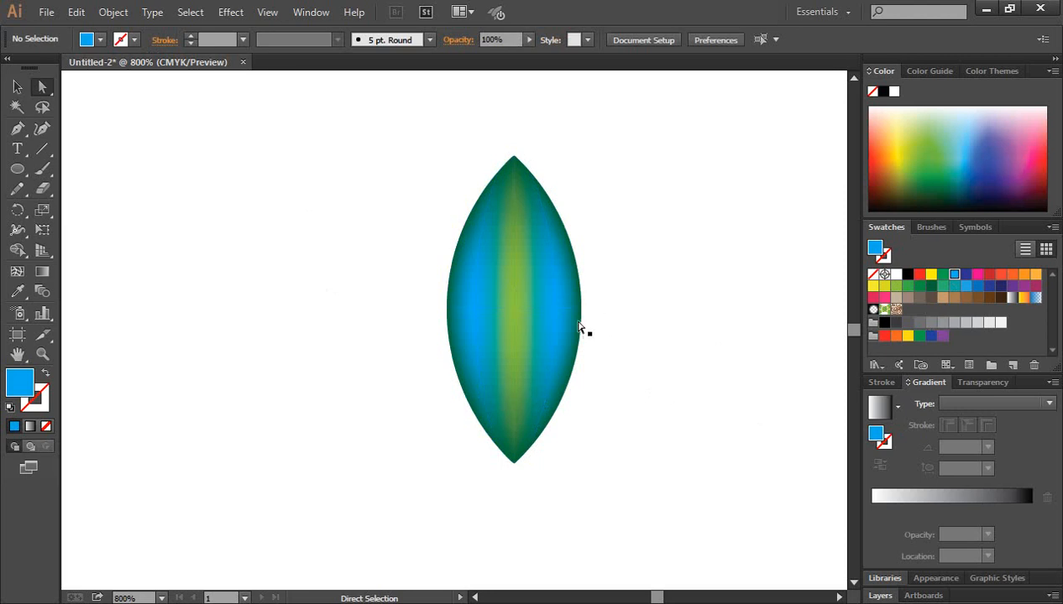
# Rotate the whole mesh leaf a quarter turn so that it lies horizontally.
pyautogui.keyDown('ctrl'); pyautogui.click(499, 305); pyautogui.keyUp('ctrl')
pyautogui.moveTo(600, 343); pyautogui.dragTo(632, 317)
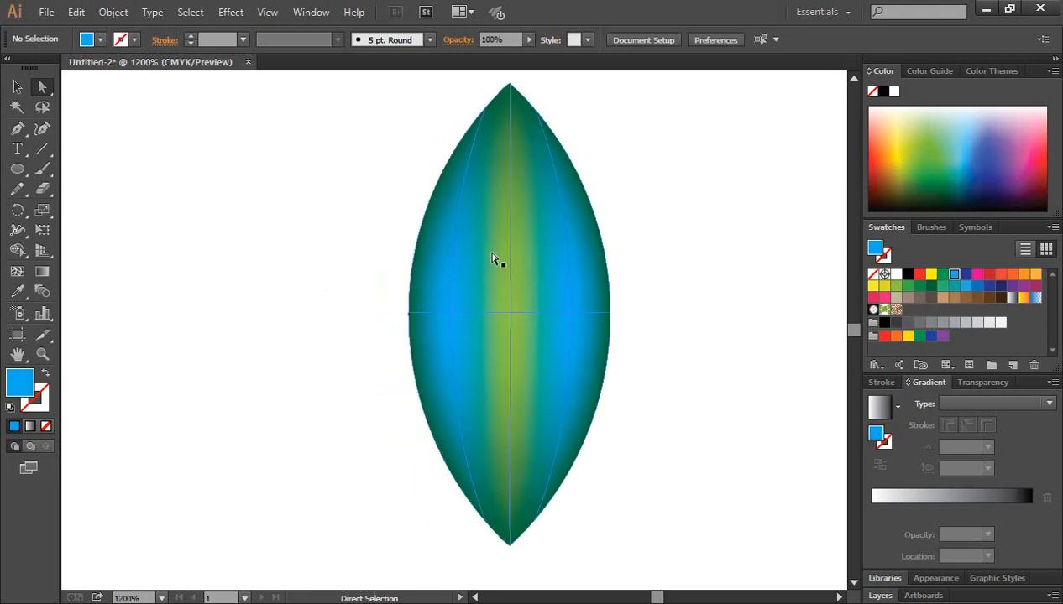
pyautogui.moveTo(374, 192); pyautogui.dragTo(693, 414)
pyautogui.click(17, 87)
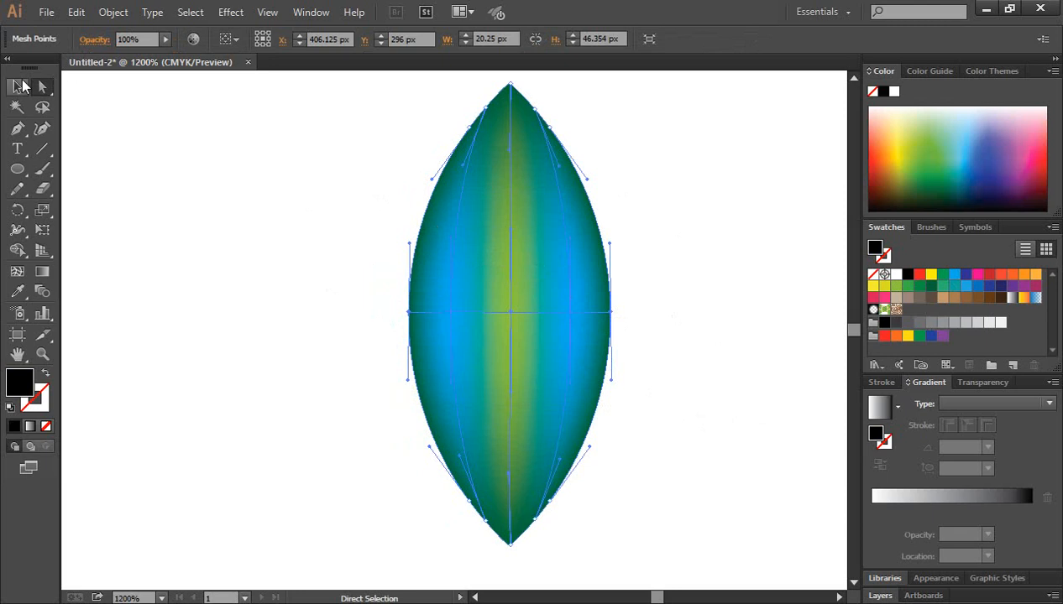
pyautogui.moveTo(617, 81); pyautogui.dragTo(704, 396)
pyautogui.moveTo(685, 449); pyautogui.dragTo(639, 435)
pyautogui.click(641, 443)
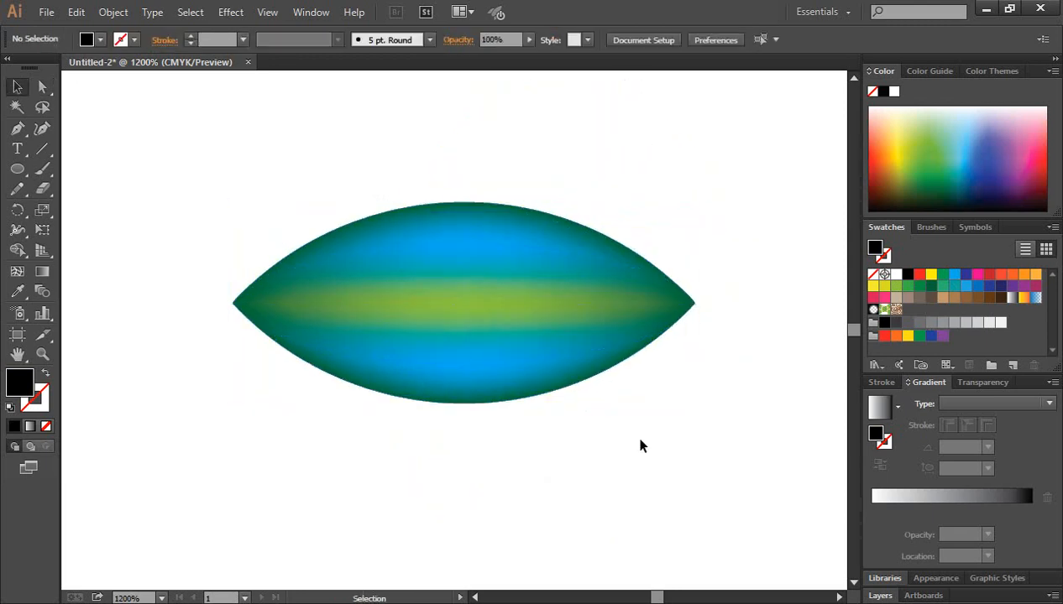
# Add two black mesh points on the leaf's vertical centre line, one near the upper edge and one near the lower edge.
pyautogui.moveTo(528, 361); pyautogui.dragTo(485, 288)
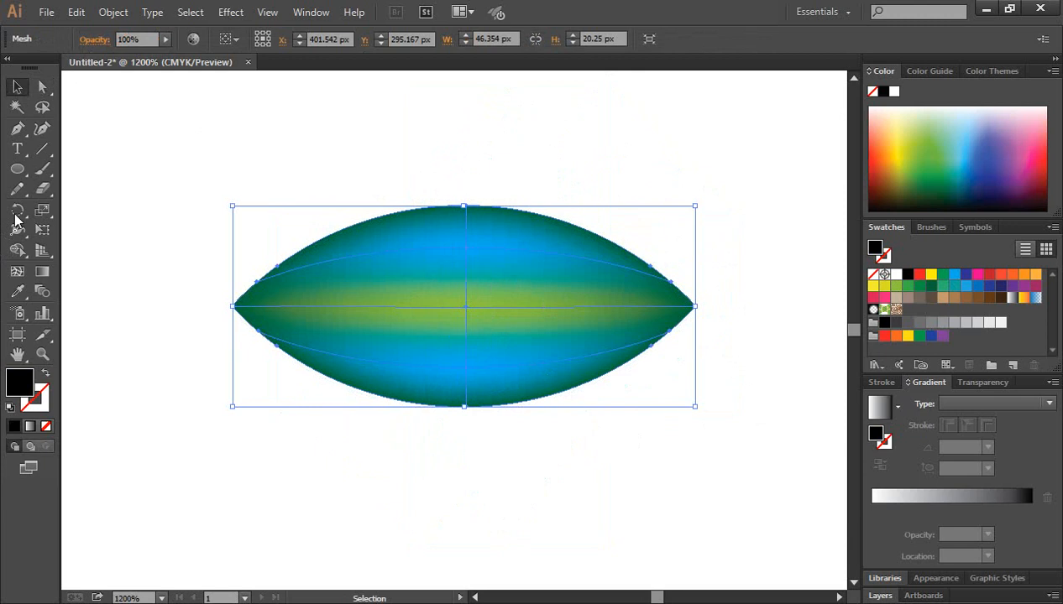
pyautogui.click(17, 271)
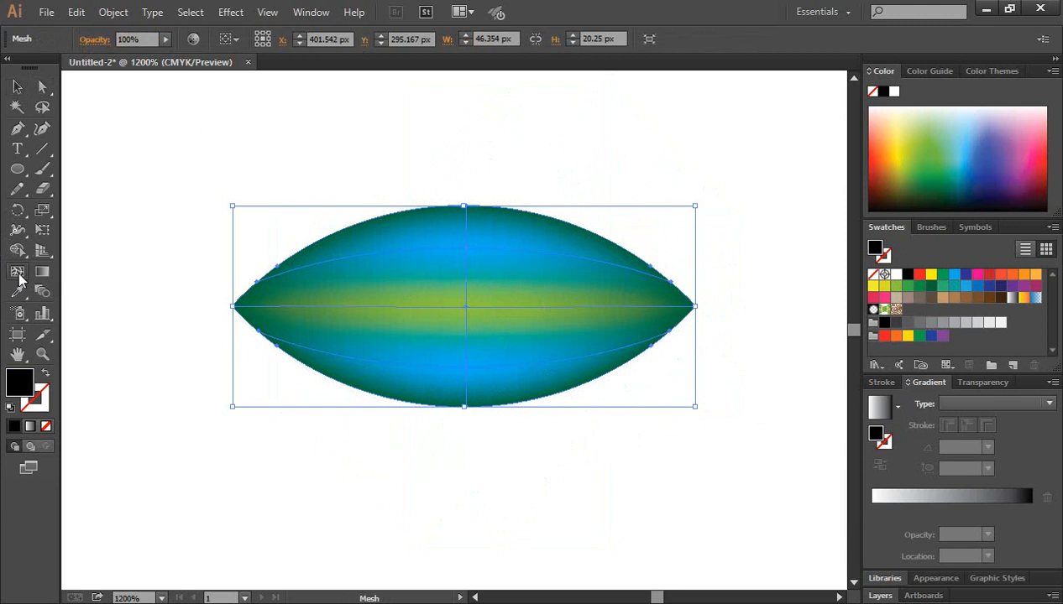
pyautogui.click(467, 228)
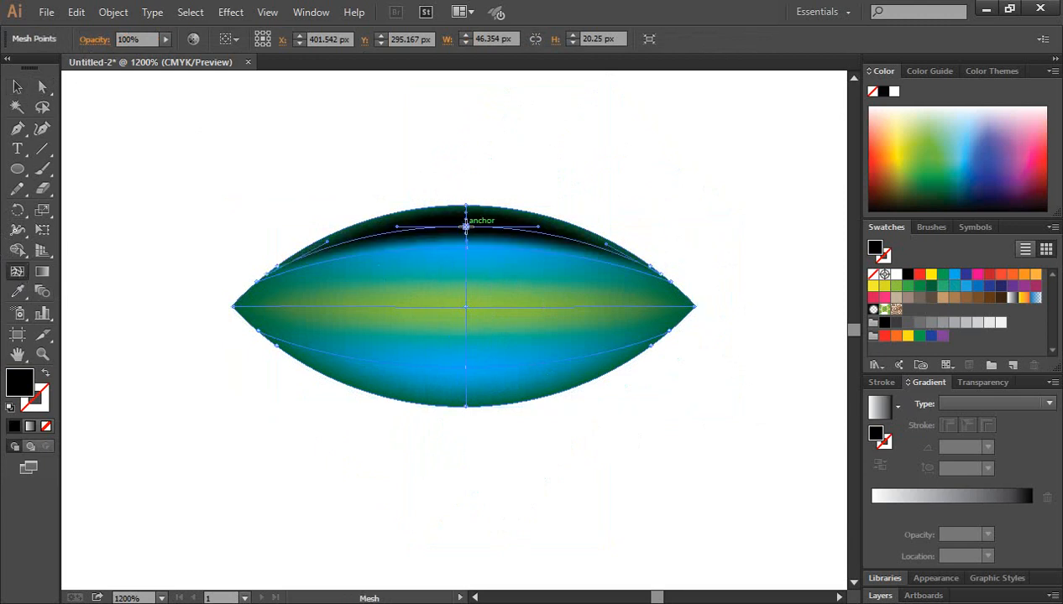
pyautogui.click(467, 394)
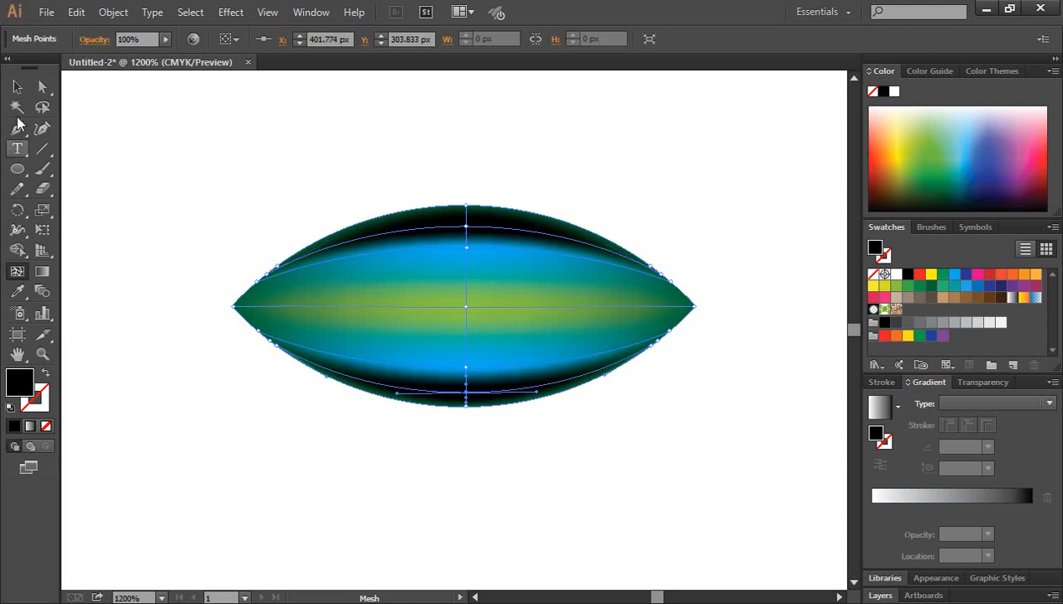
pyautogui.click(17, 87)
pyautogui.click(819, 265)
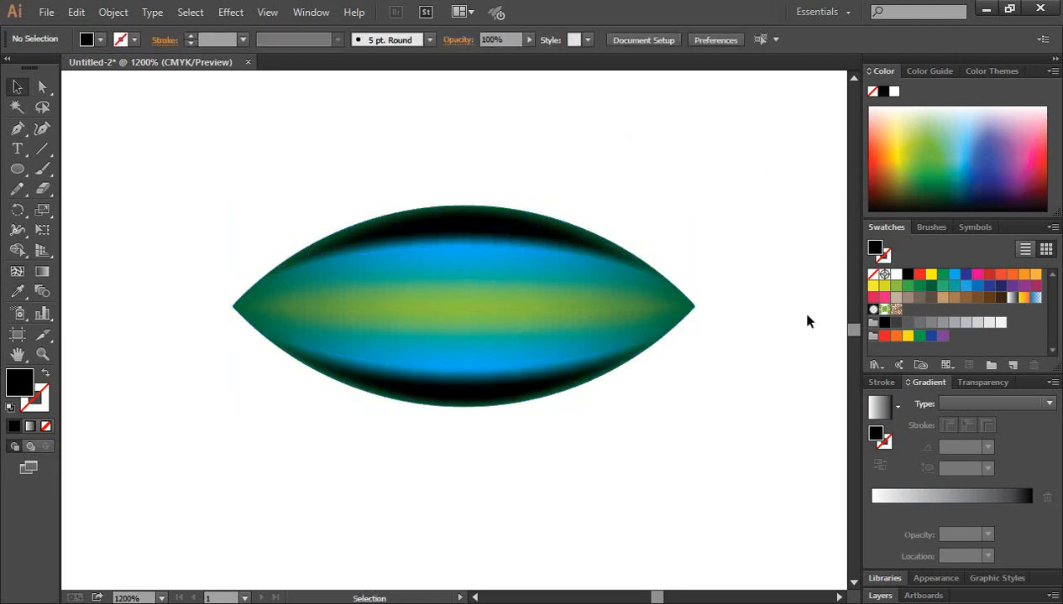
pyautogui.moveTo(301, 182); pyautogui.dragTo(671, 484)
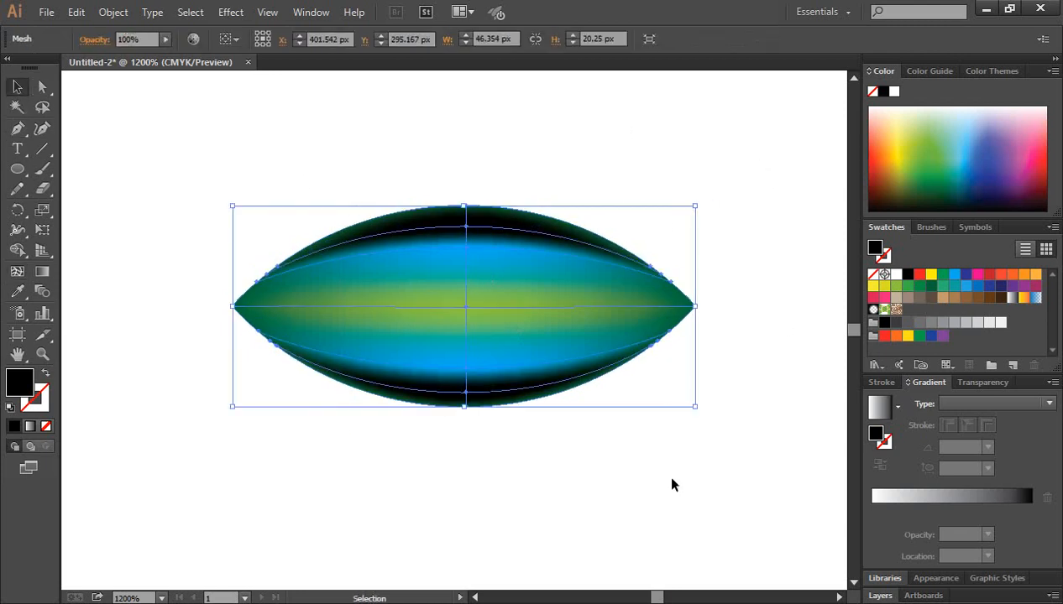
pyautogui.click(18, 272)
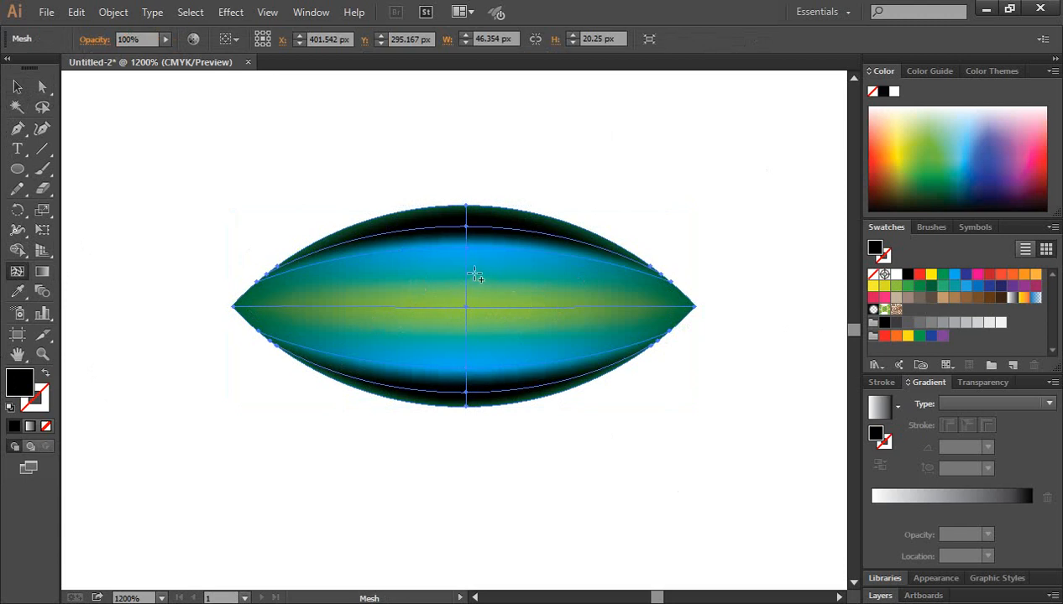
pyautogui.click(1025, 277)
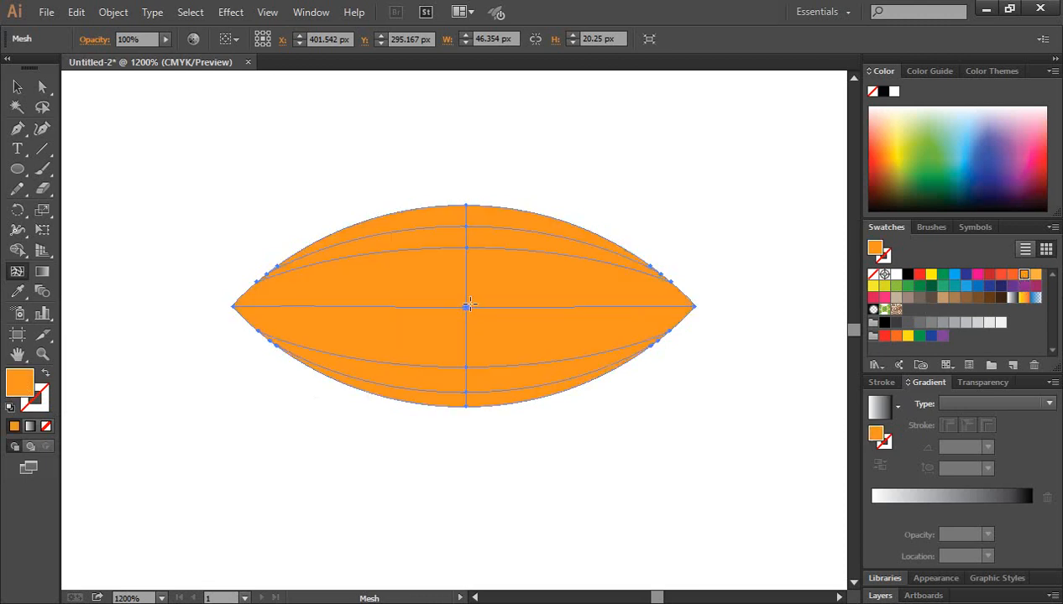
pyautogui.hotkey('ctrl', 'z')
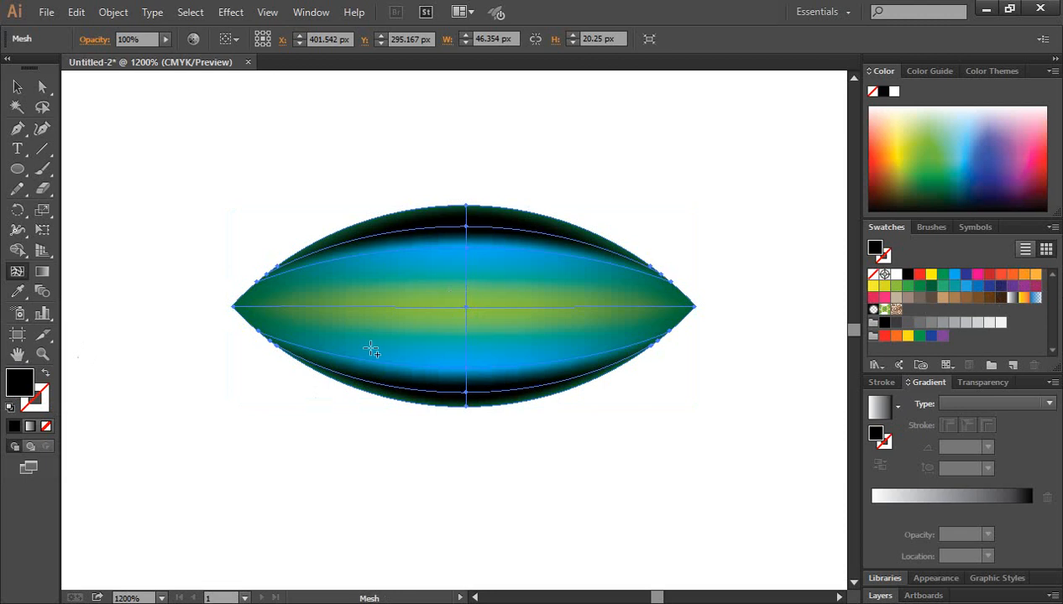
# Add two orange mesh points on the leaf's vertical centre line, one just above and one just below the centre.
pyautogui.click(467, 279)
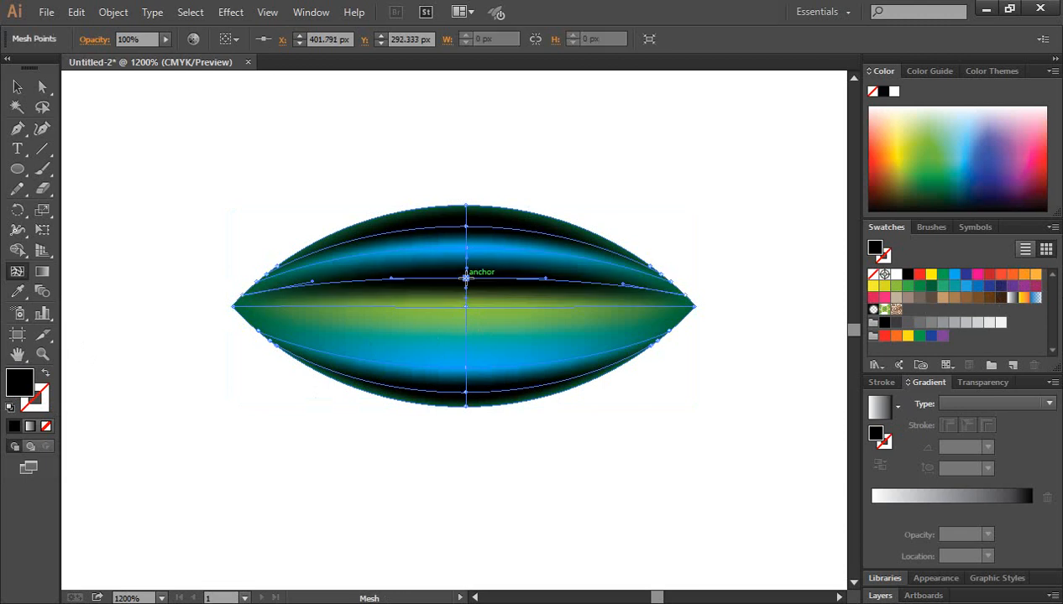
pyautogui.click(42, 86)
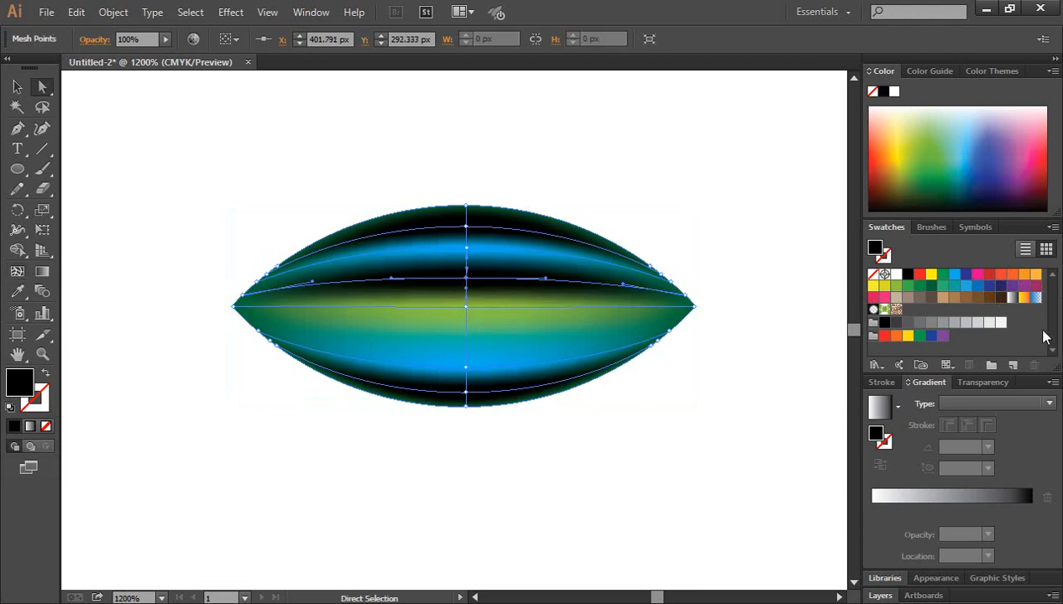
pyautogui.click(1023, 276)
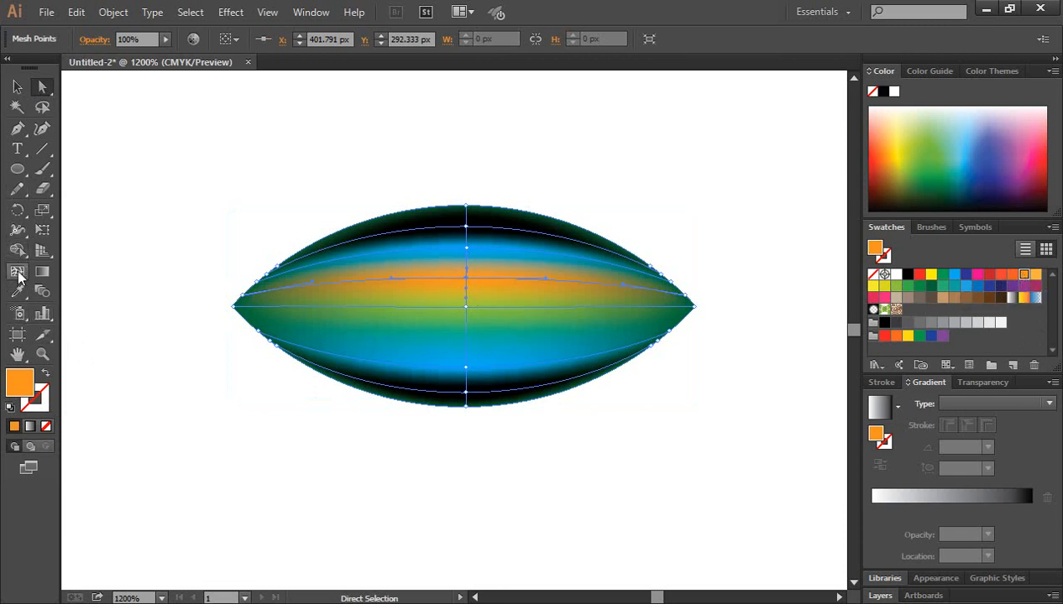
pyautogui.click(18, 272)
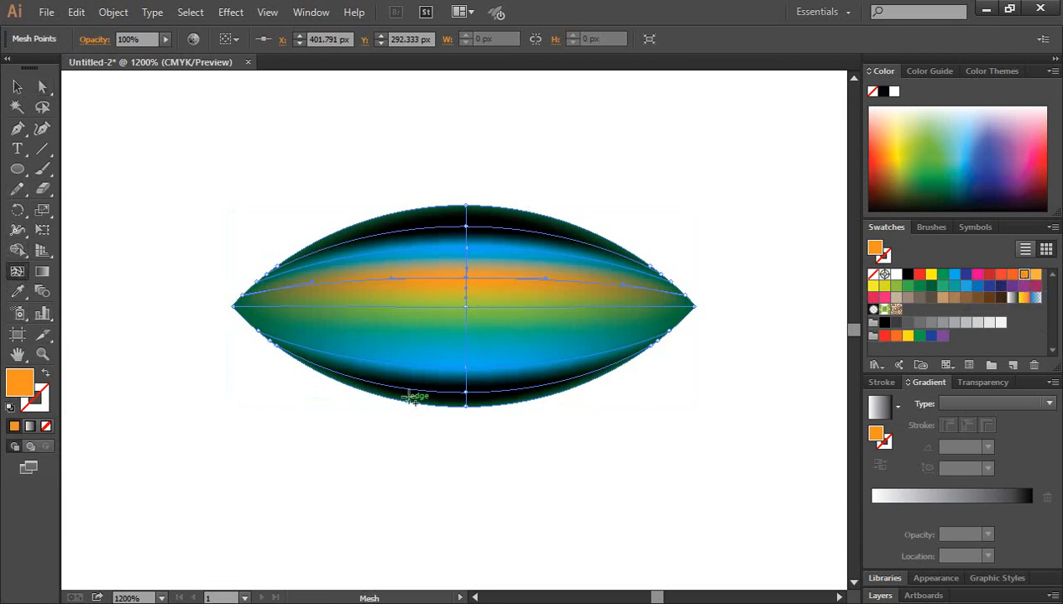
pyautogui.click(466, 343)
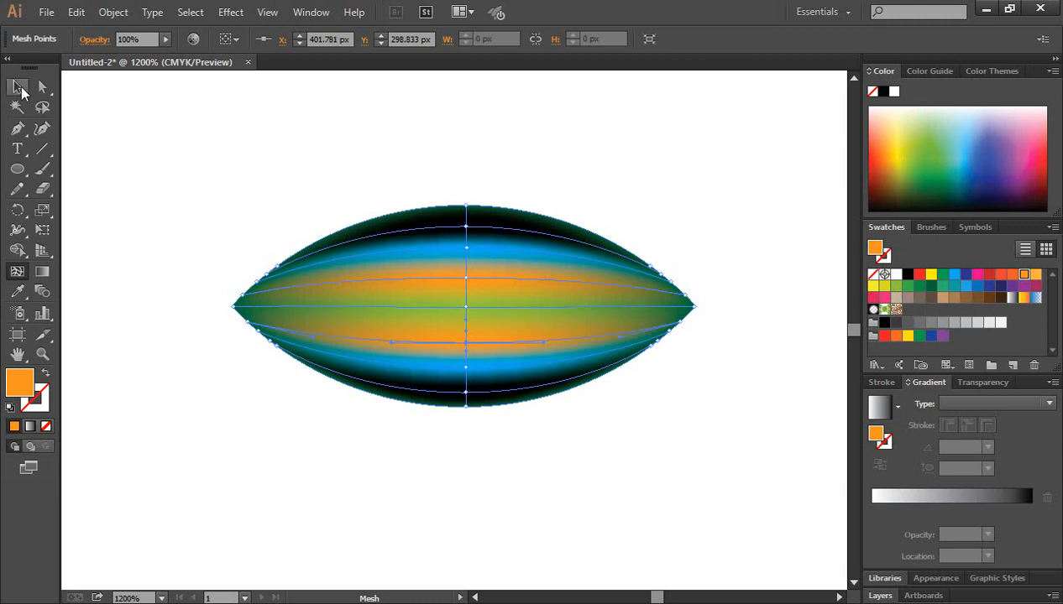
pyautogui.click(18, 87)
pyautogui.click(336, 142)
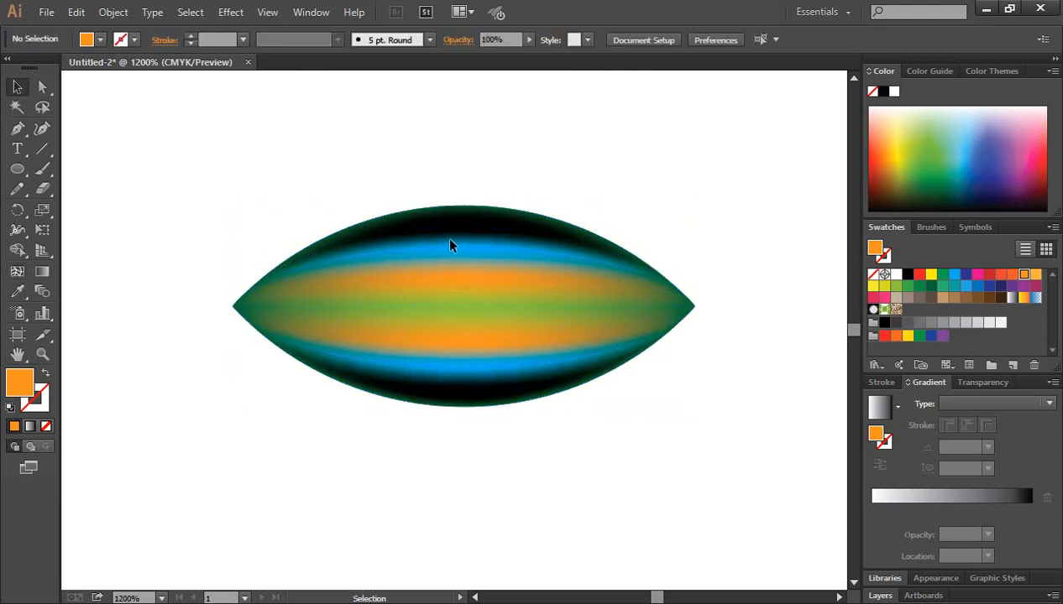
# Undo the orange and black mesh points added along the leaf's vertical centre line and deselect the leaf.
pyautogui.moveTo(275, 177); pyautogui.dragTo(663, 479)
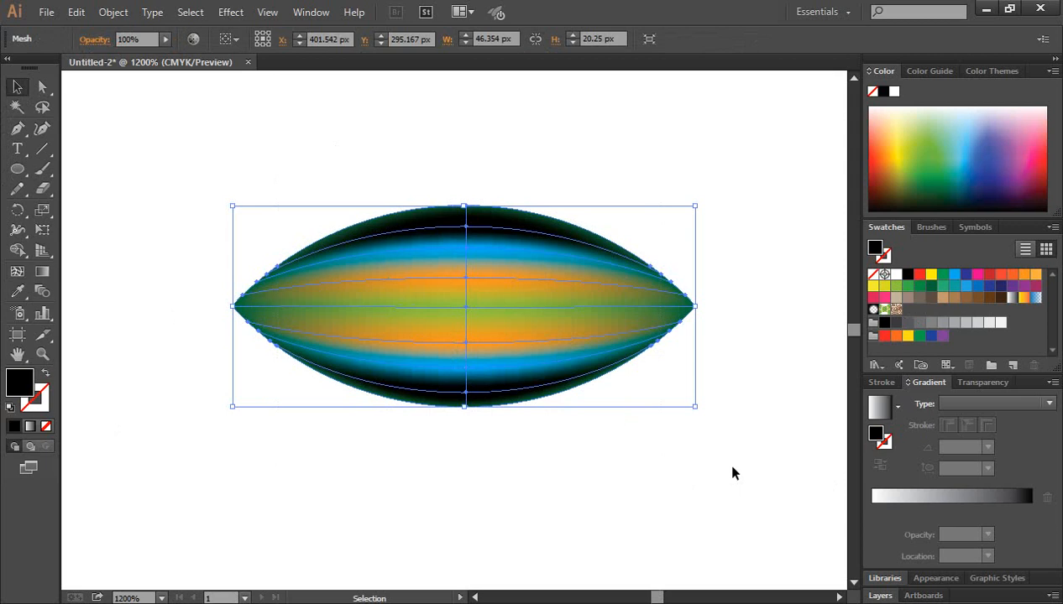
pyautogui.hotkey('ctrl', 'z')
pyautogui.hotkey('ctrl', 'z')
pyautogui.hotkey('ctrl', 'z')
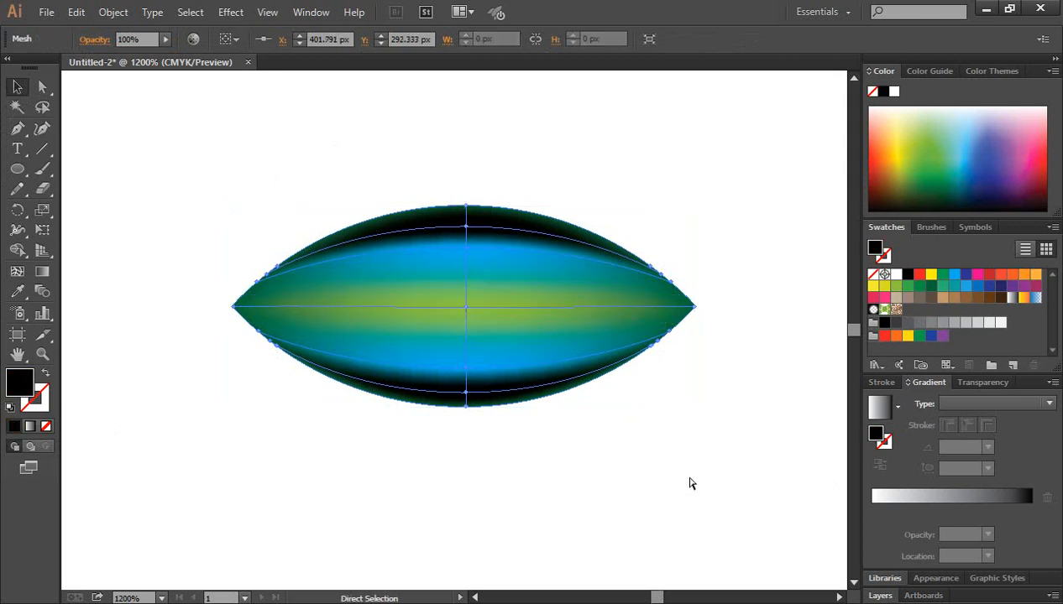
pyautogui.hotkey('ctrl', 'z')
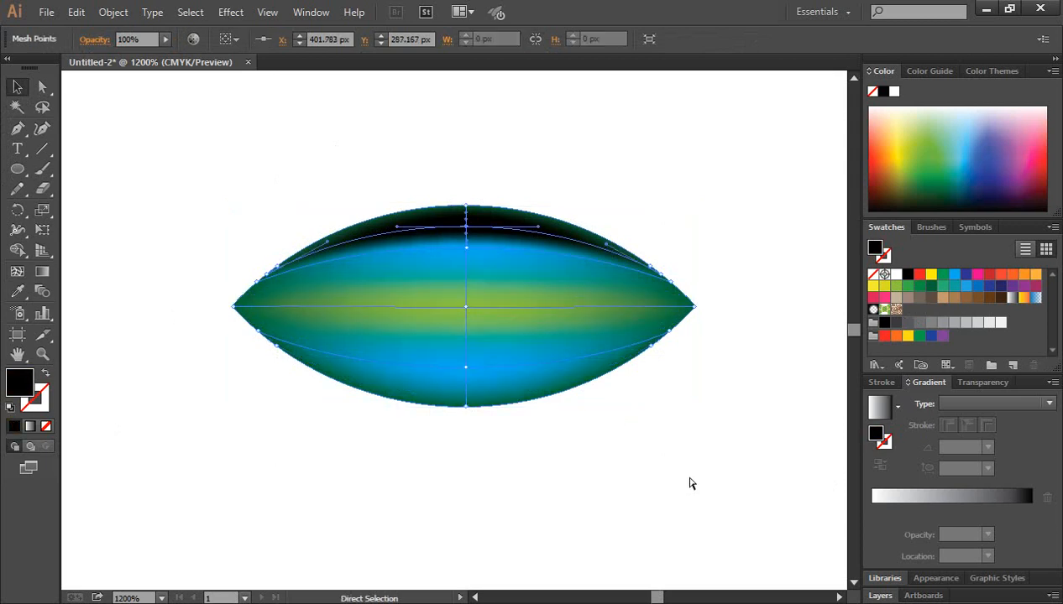
pyautogui.hotkey('ctrl', 'z')
pyautogui.click(674, 446)
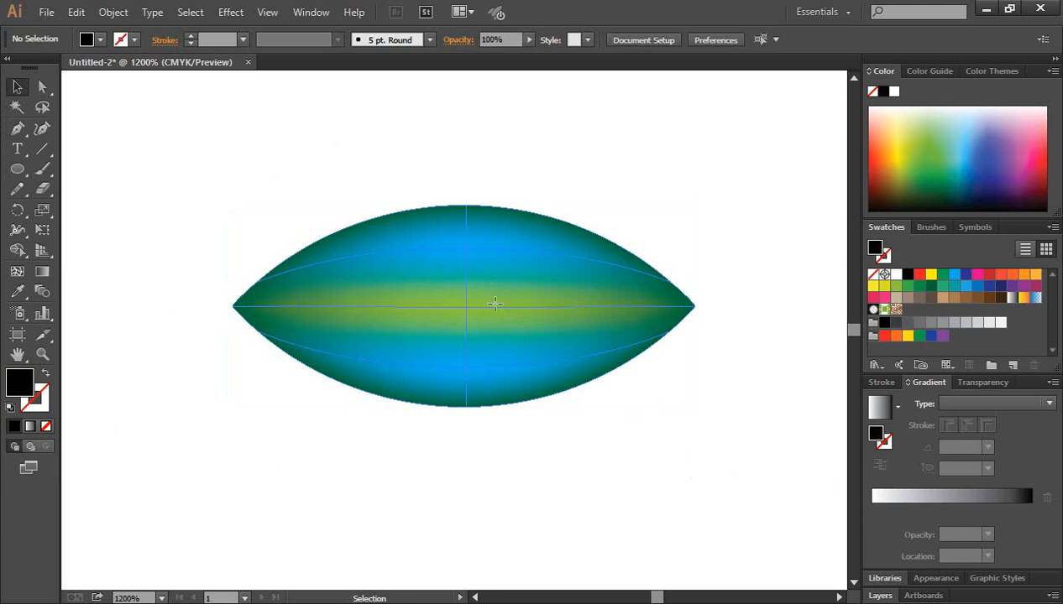
# Add two vertical mesh lines to the leaf, one midway through the right half and one midway through the left half.
pyautogui.click(531, 311)
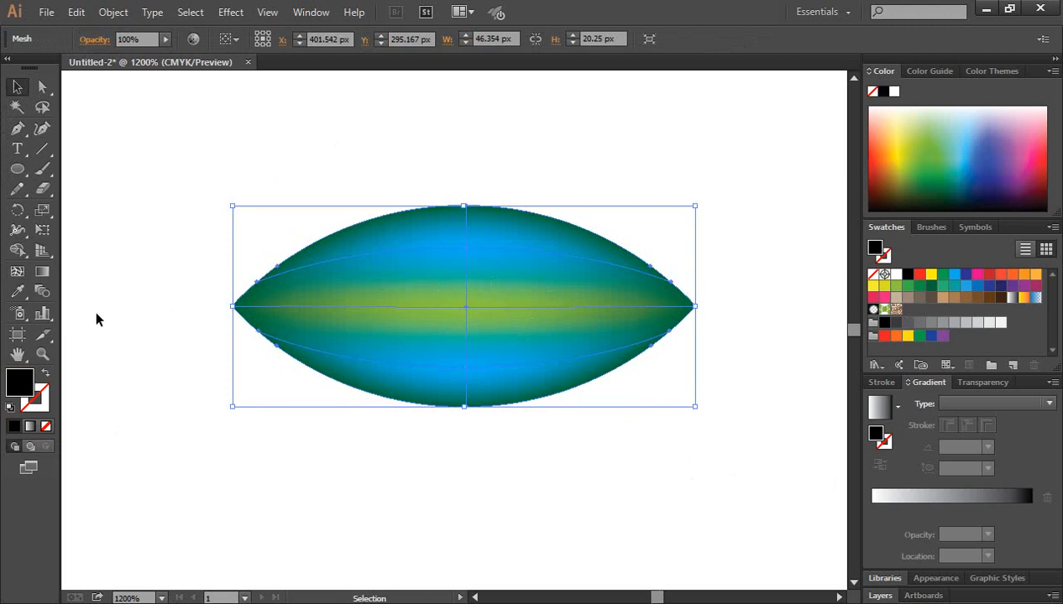
pyautogui.click(17, 271)
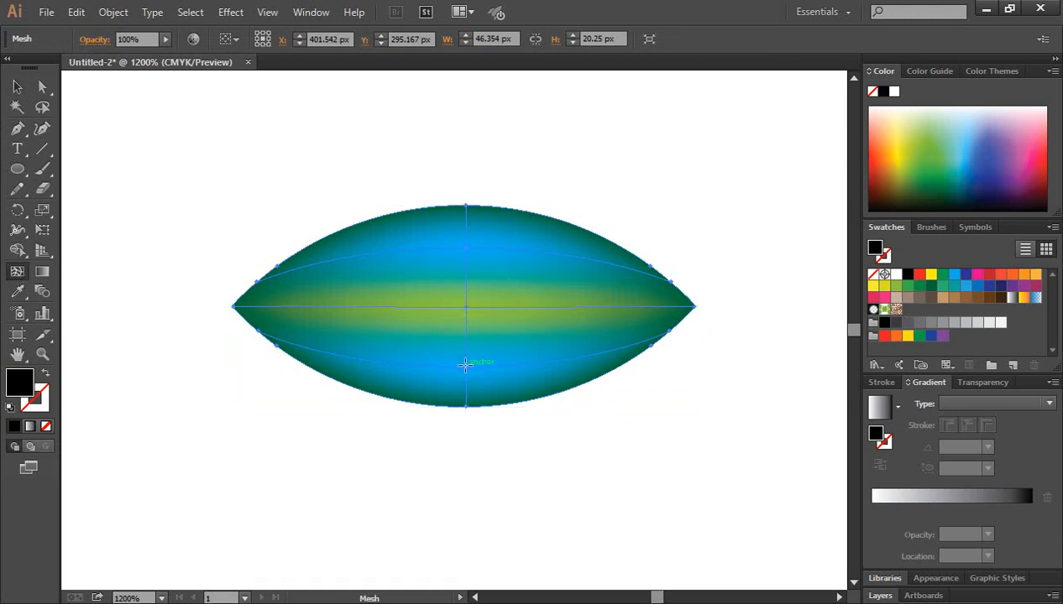
pyautogui.click(554, 253)
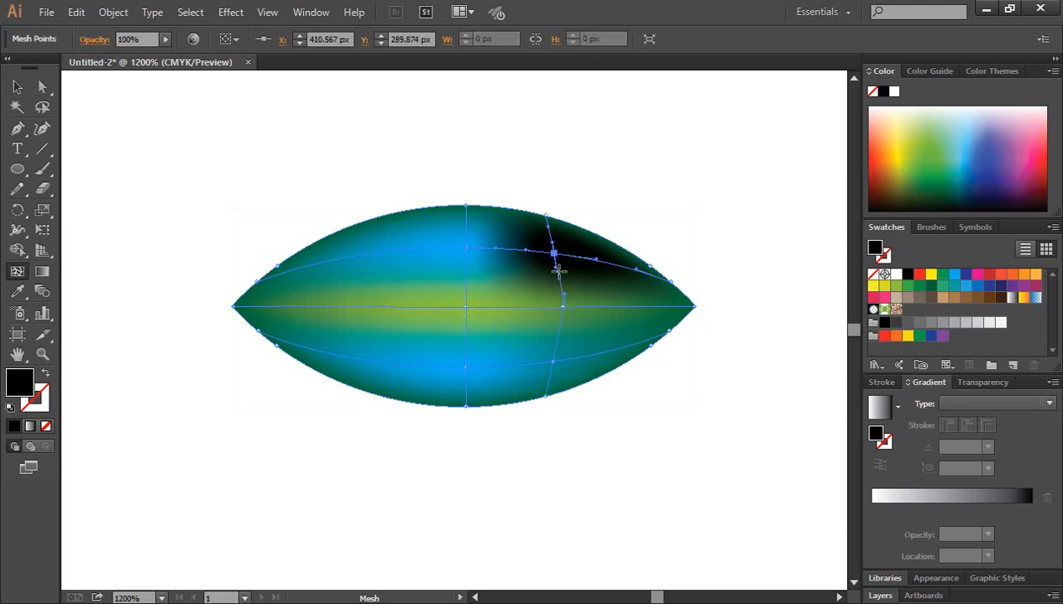
pyautogui.click(550, 363)
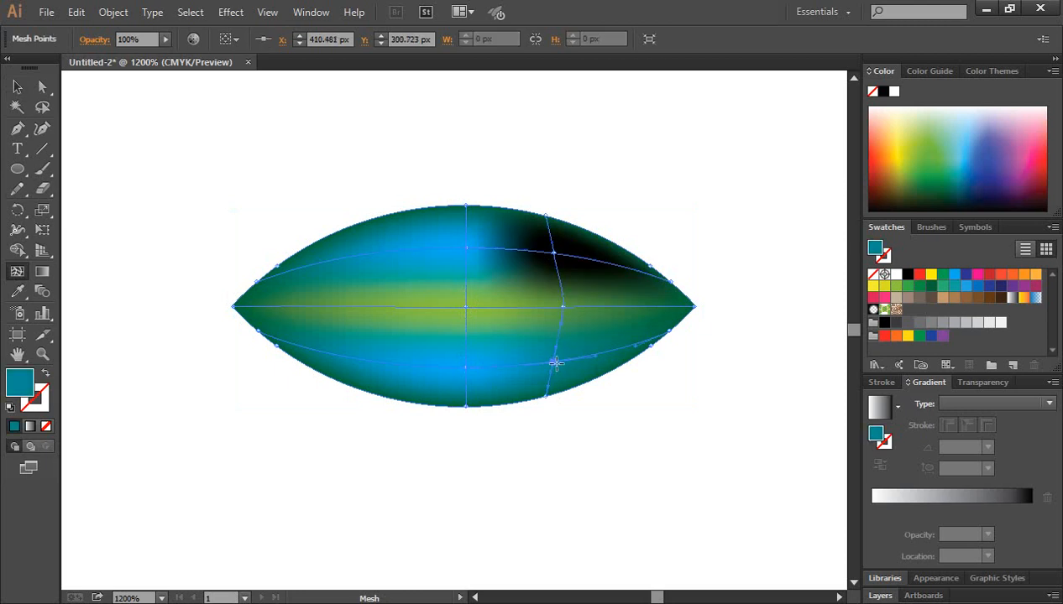
pyautogui.click(373, 363)
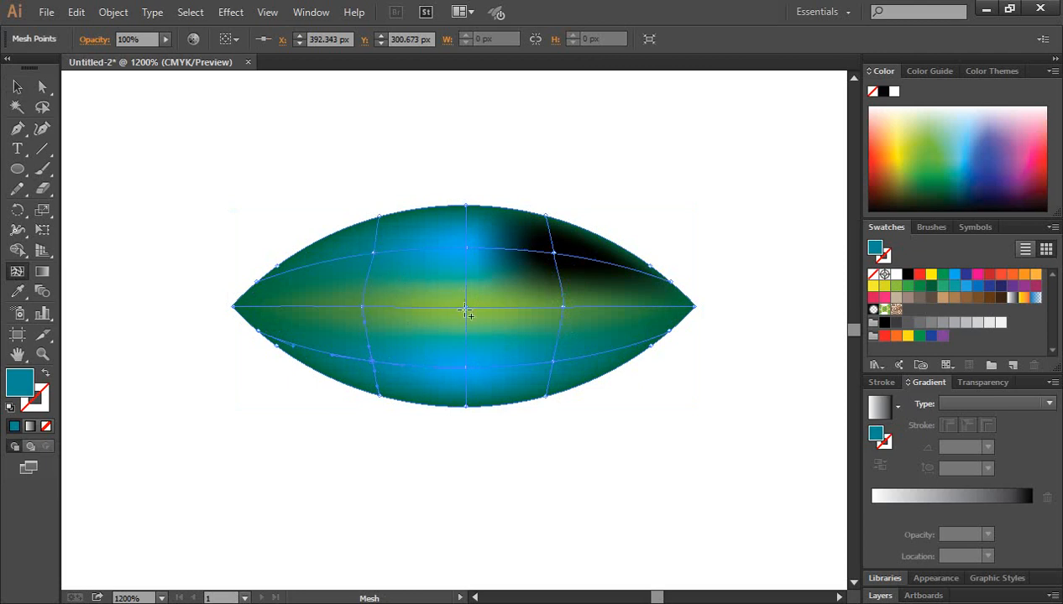
# Recolour the upper and lower inner mesh points on the leaf's right vertical mesh line with the orange swatch.
pyautogui.click(42, 86)
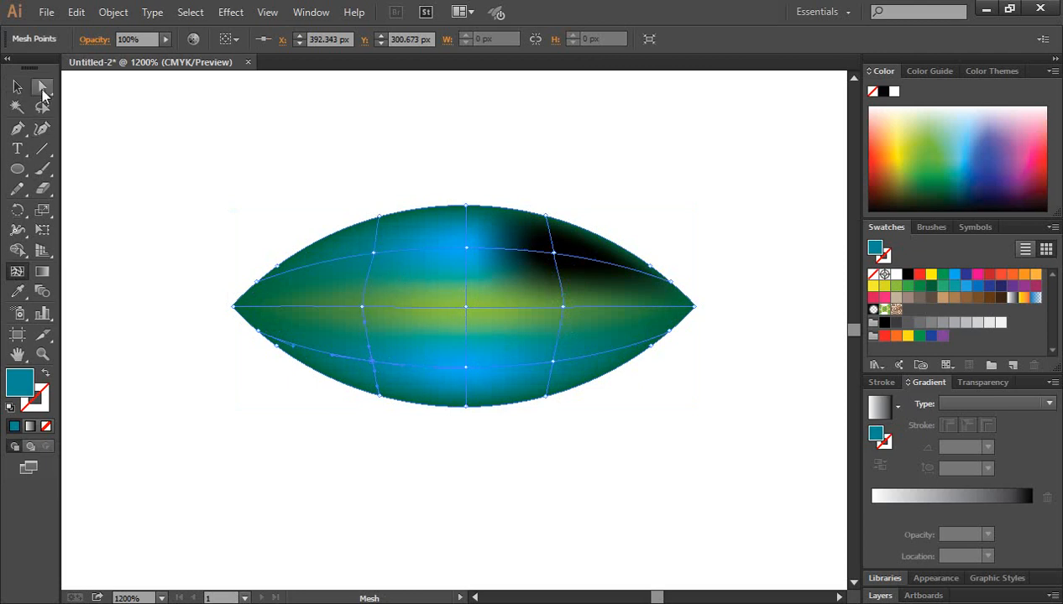
pyautogui.click(554, 253)
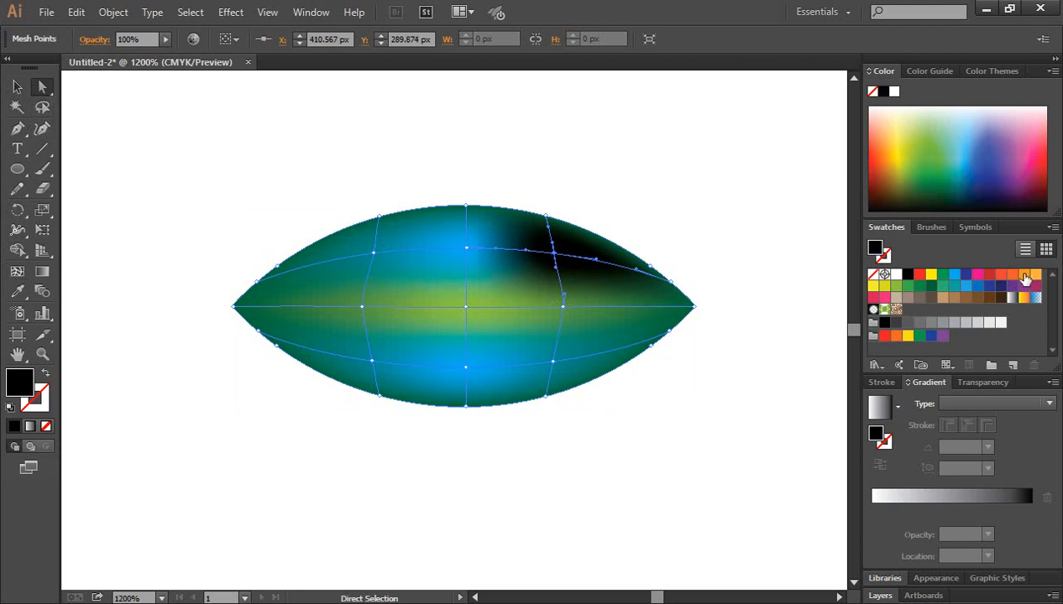
pyautogui.click(1024, 276)
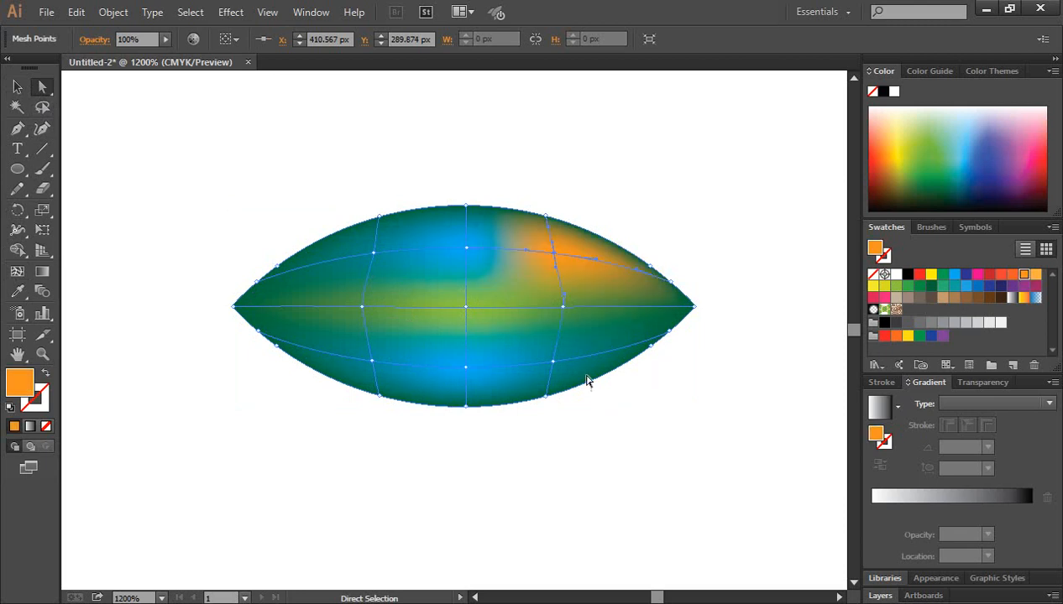
pyautogui.click(554, 366)
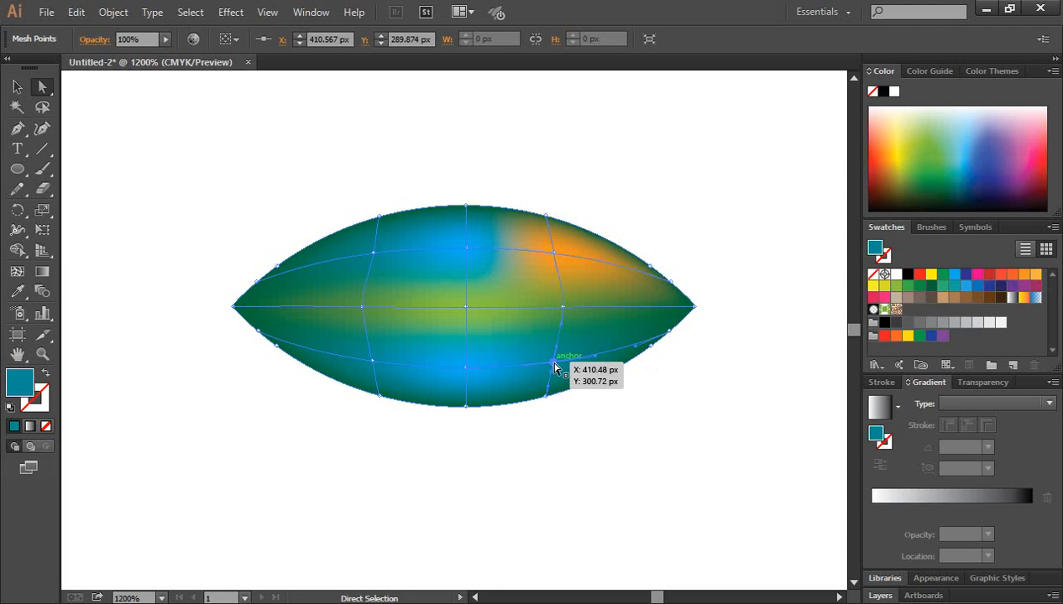
pyautogui.click(1023, 275)
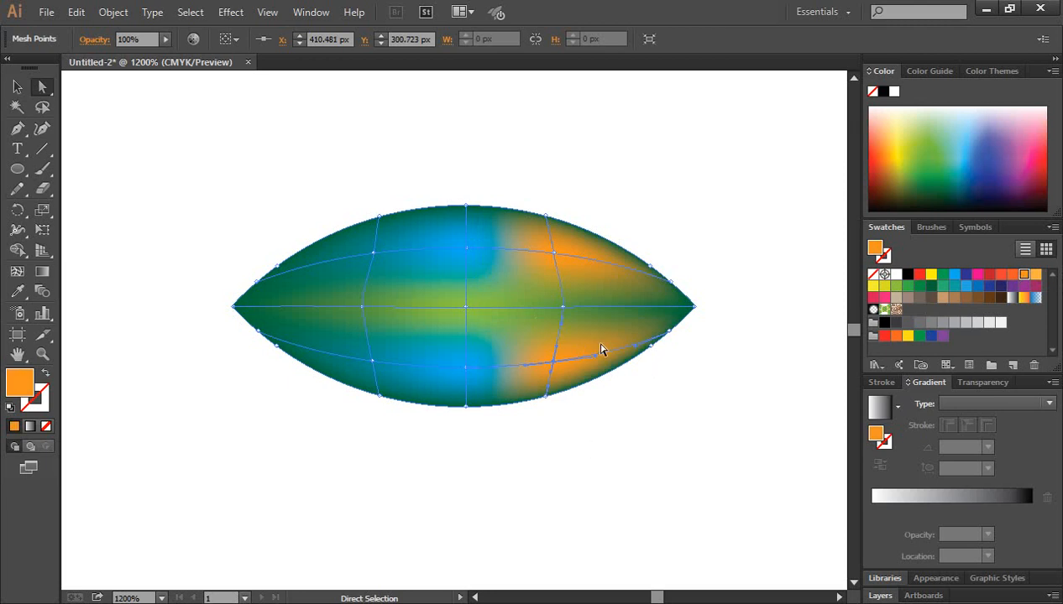
# Recolour the upper and lower inner mesh points on the leaf's left vertical mesh line yellow and deselect the leaf.
pyautogui.click(373, 253)
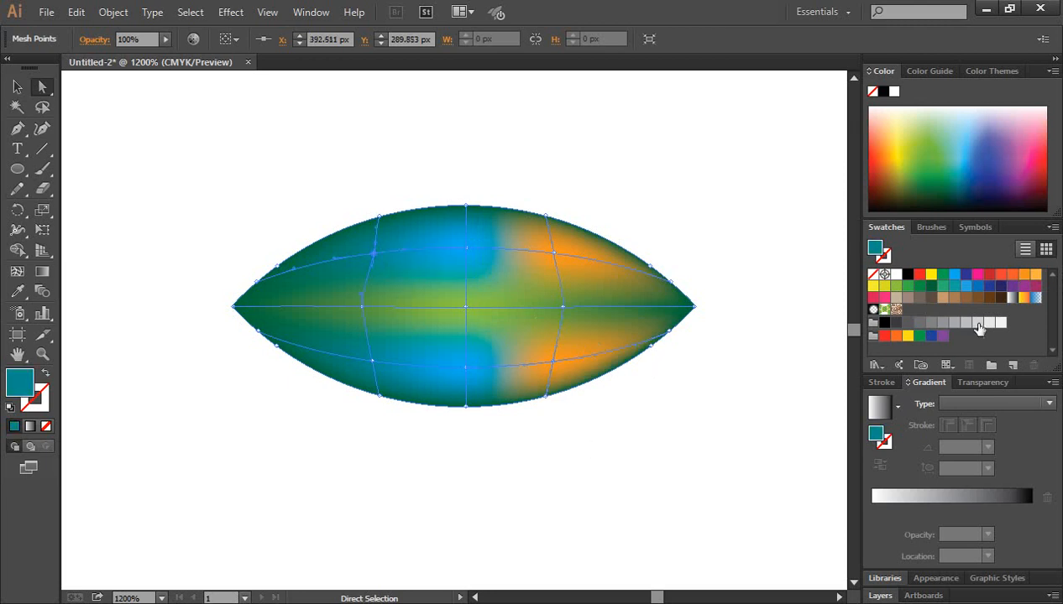
pyautogui.click(931, 274)
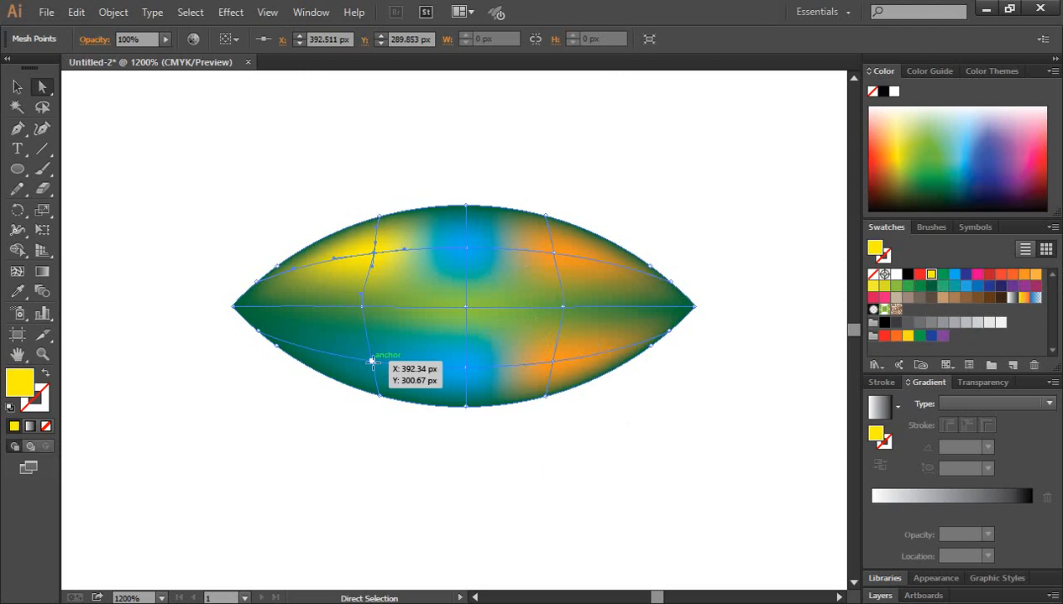
pyautogui.click(372, 362)
pyautogui.click(930, 274)
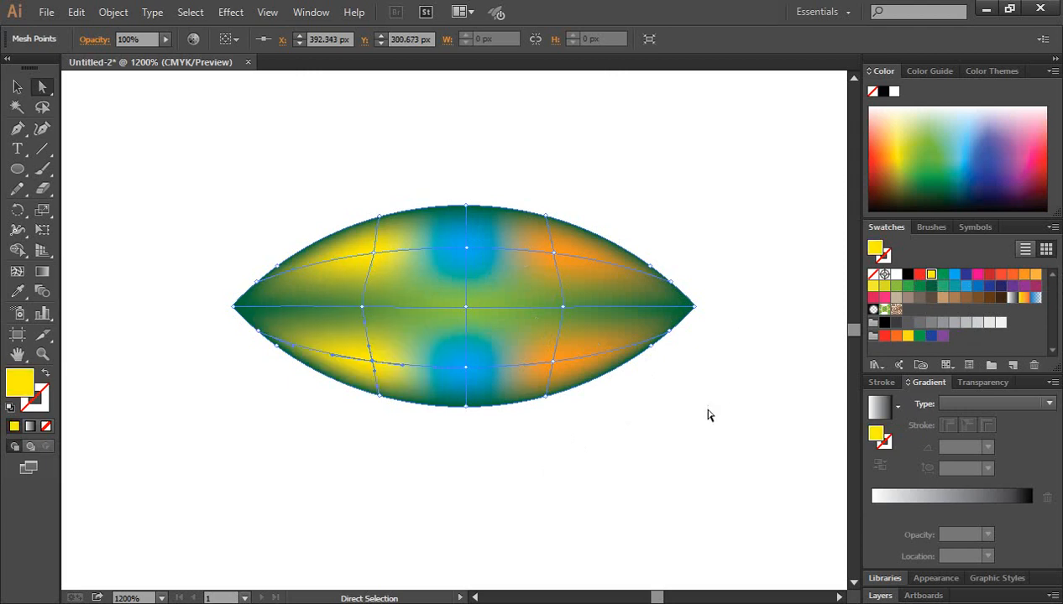
pyautogui.click(708, 415)
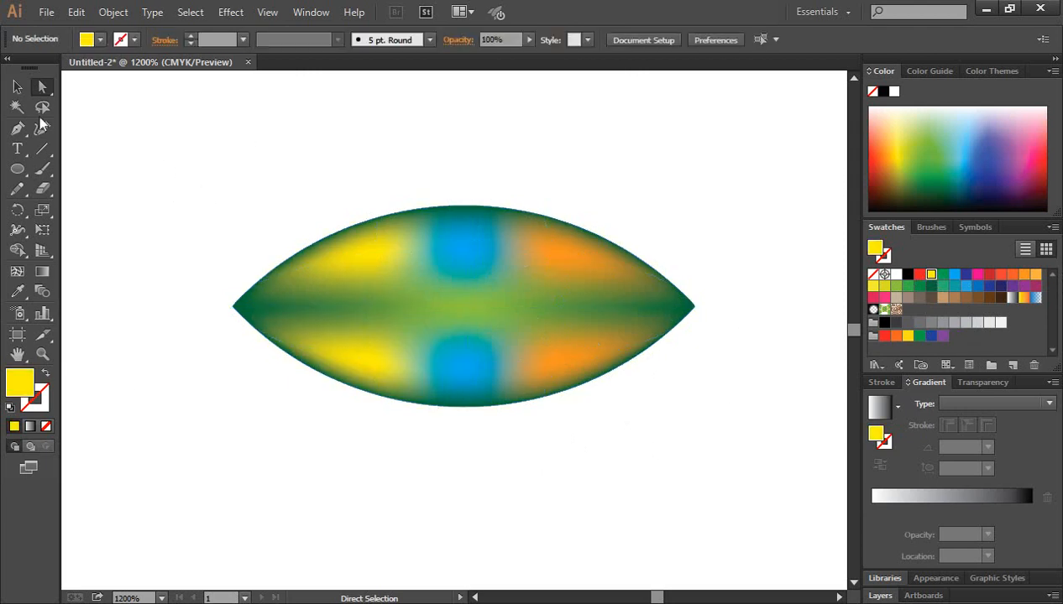
# Try to apply the white-to-black gradient to the upper orange mesh point in the leaf's right half.
pyautogui.click(17, 87)
pyautogui.moveTo(225, 199); pyautogui.dragTo(636, 433)
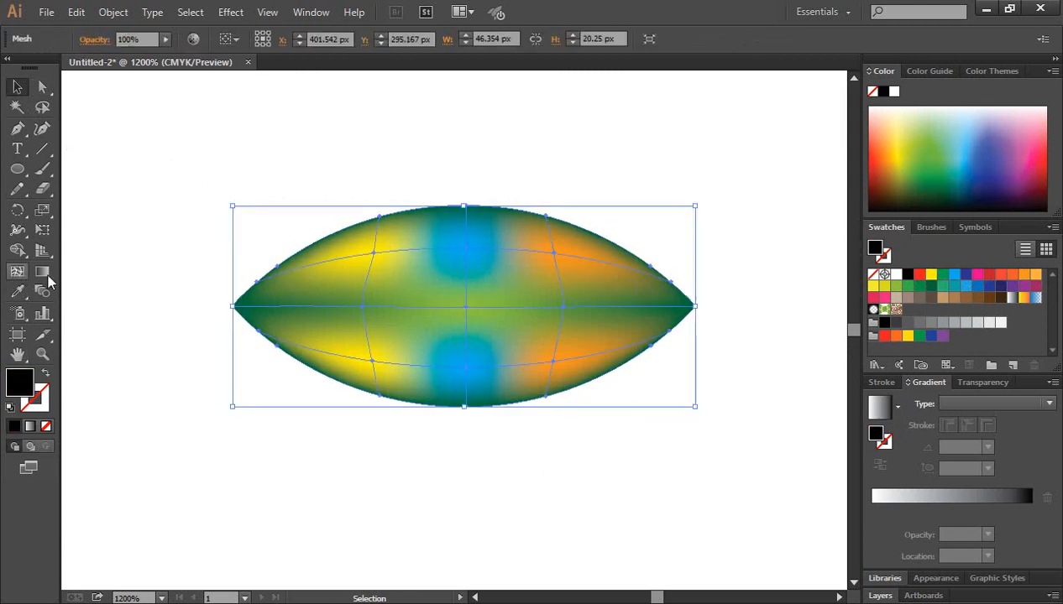
pyautogui.click(18, 277)
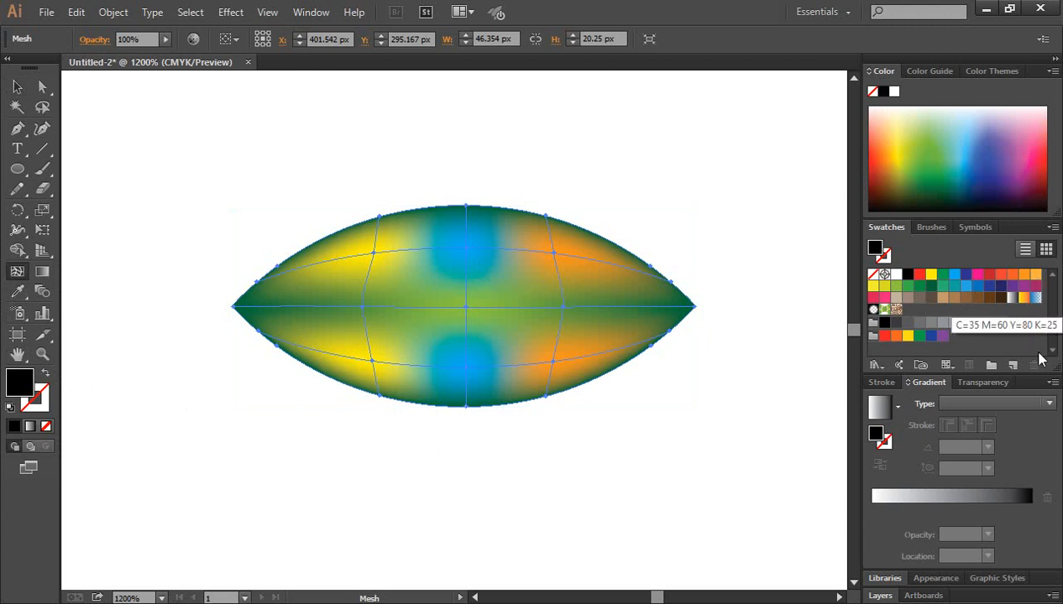
pyautogui.click(42, 88)
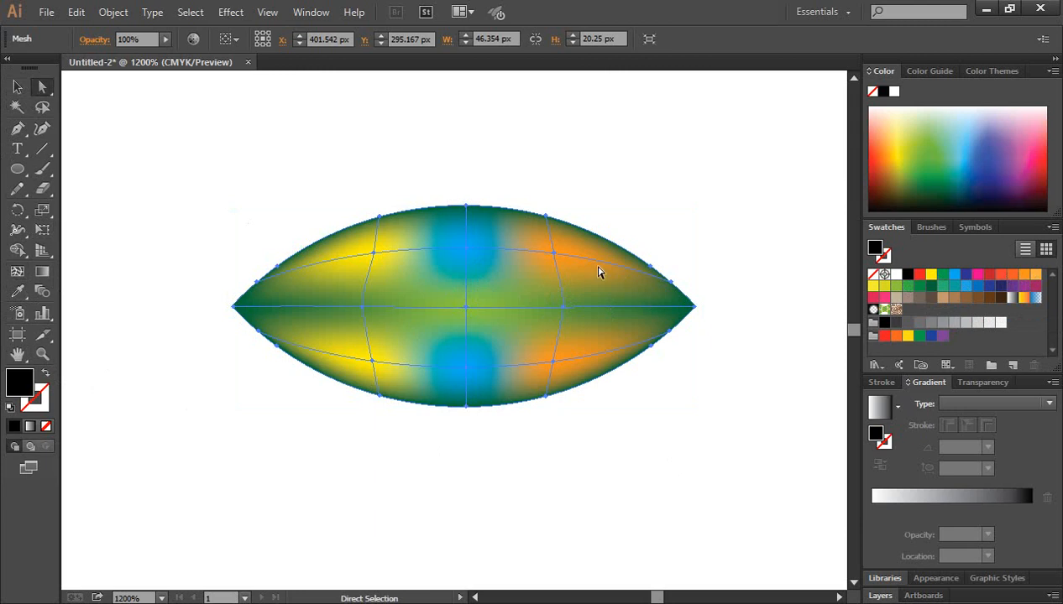
pyautogui.click(553, 254)
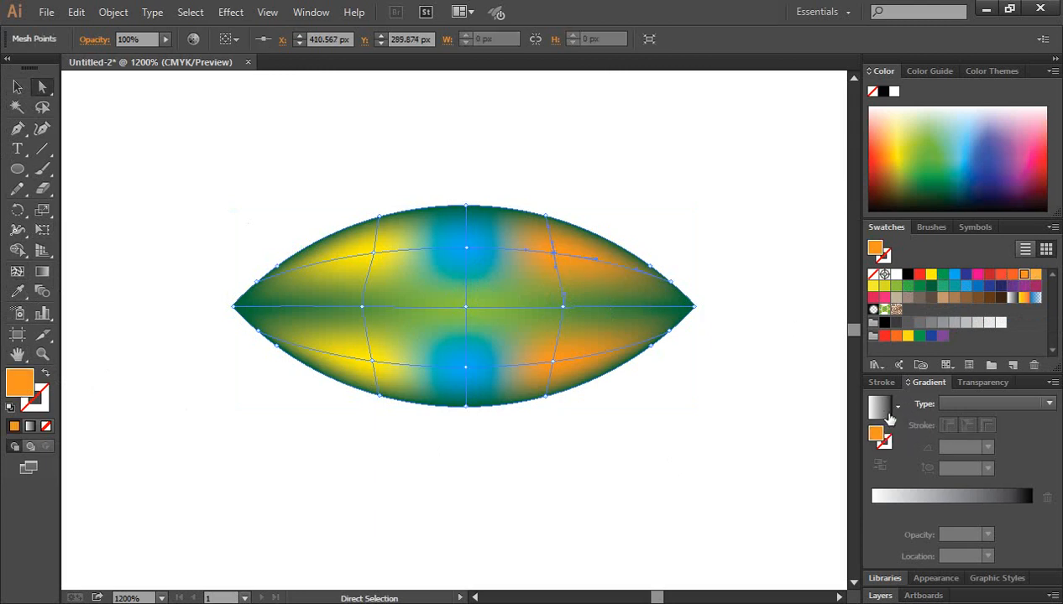
pyautogui.click(895, 407)
# Try the darkest brown swatch on the mesh point where the right vertical line crosses the horizontal centre line, and undo it.
pyautogui.click(563, 305)
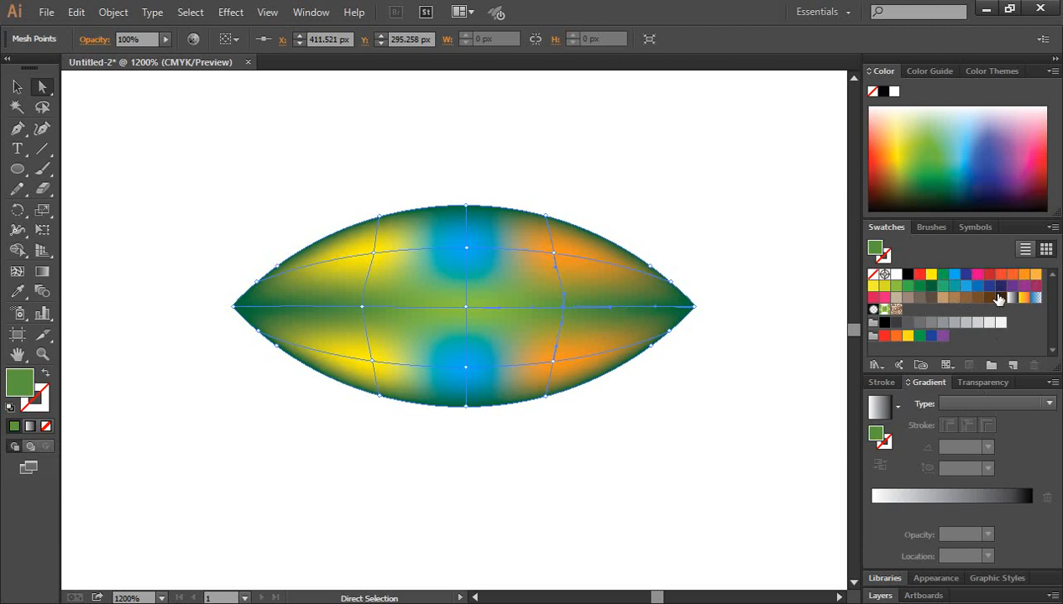
pyautogui.click(1001, 299)
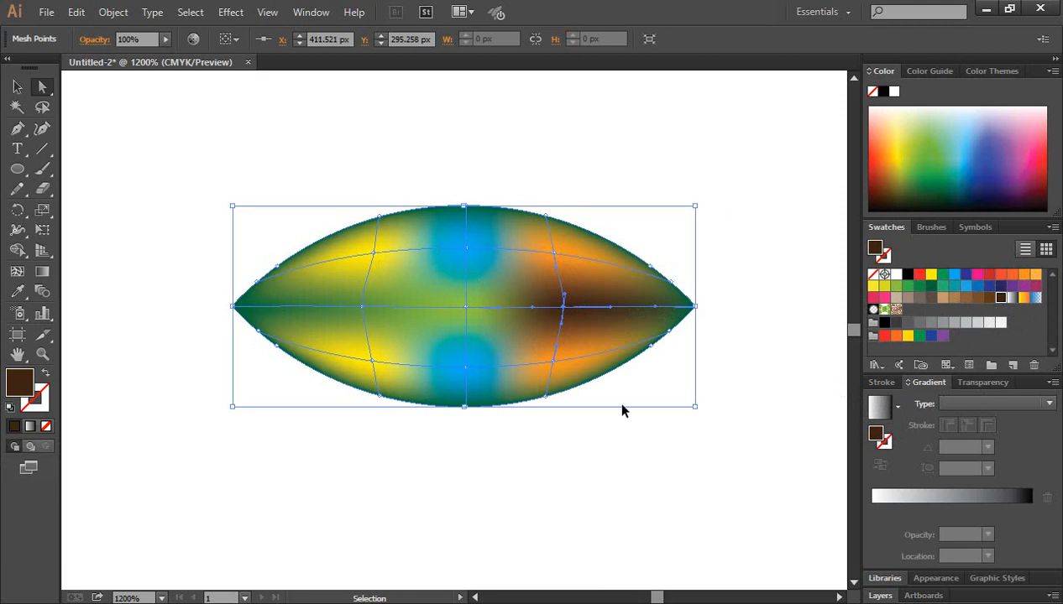
pyautogui.hotkey('ctrl', 'z')
pyautogui.hotkey('ctrl', 'z')
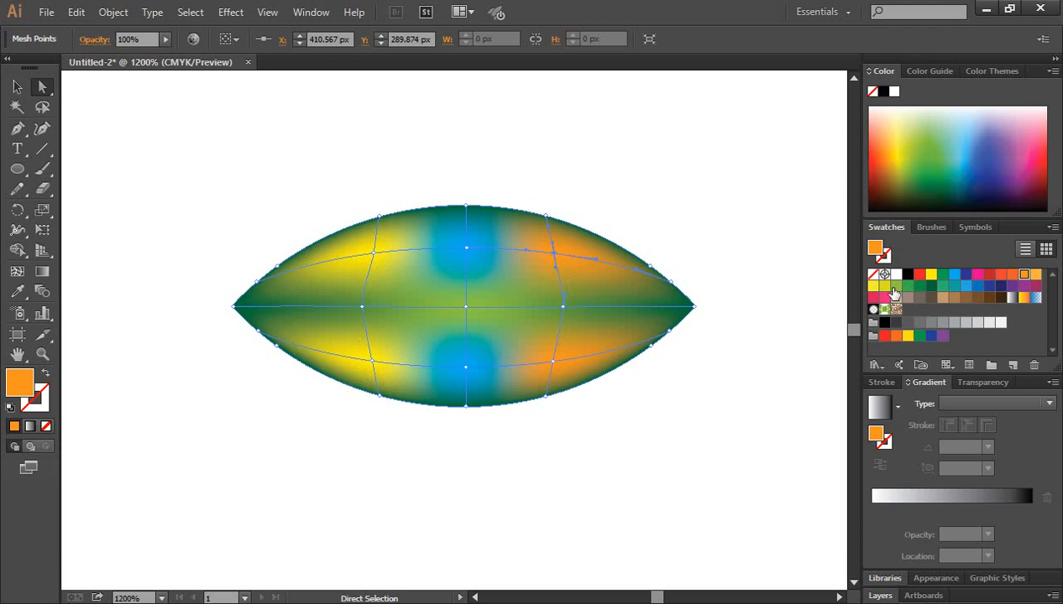
# Recolour the upper and lower inner mesh points on the leaf's right vertical mesh line yellow and deselect the leaf.
pyautogui.click(931, 275)
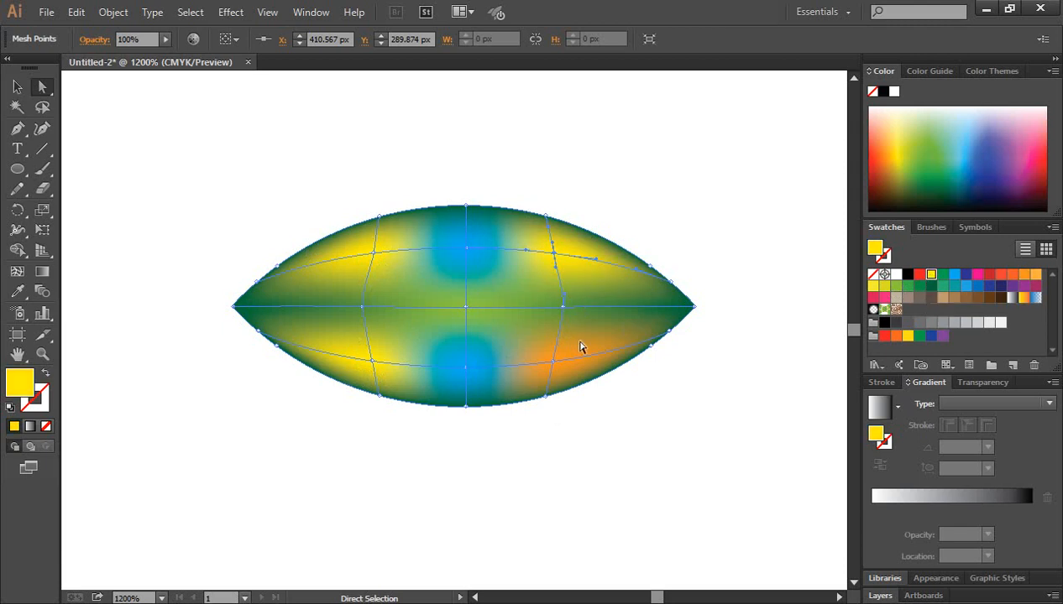
pyautogui.click(554, 366)
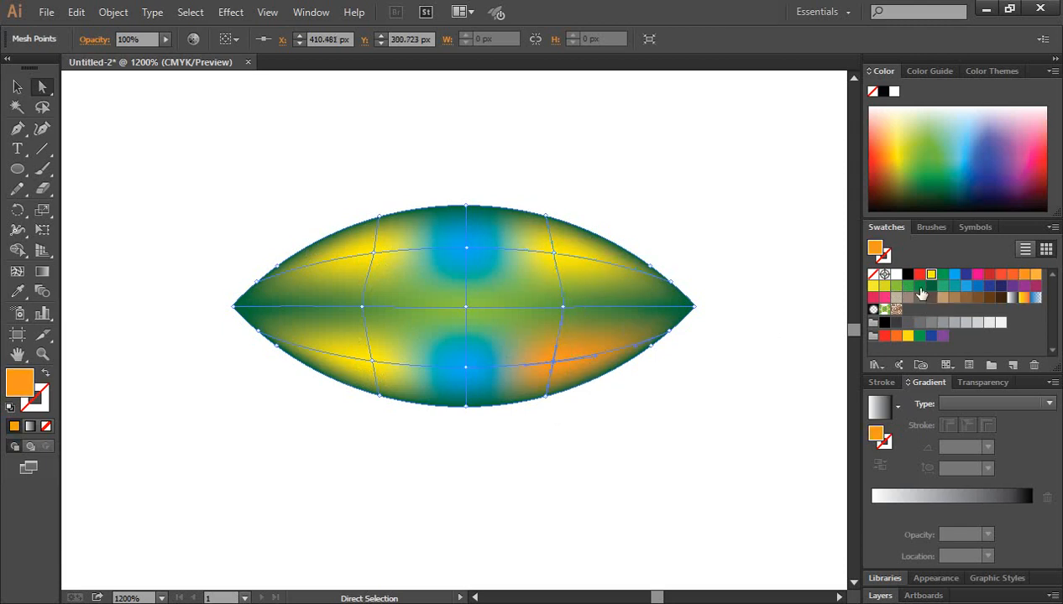
pyautogui.click(931, 274)
pyautogui.click(728, 401)
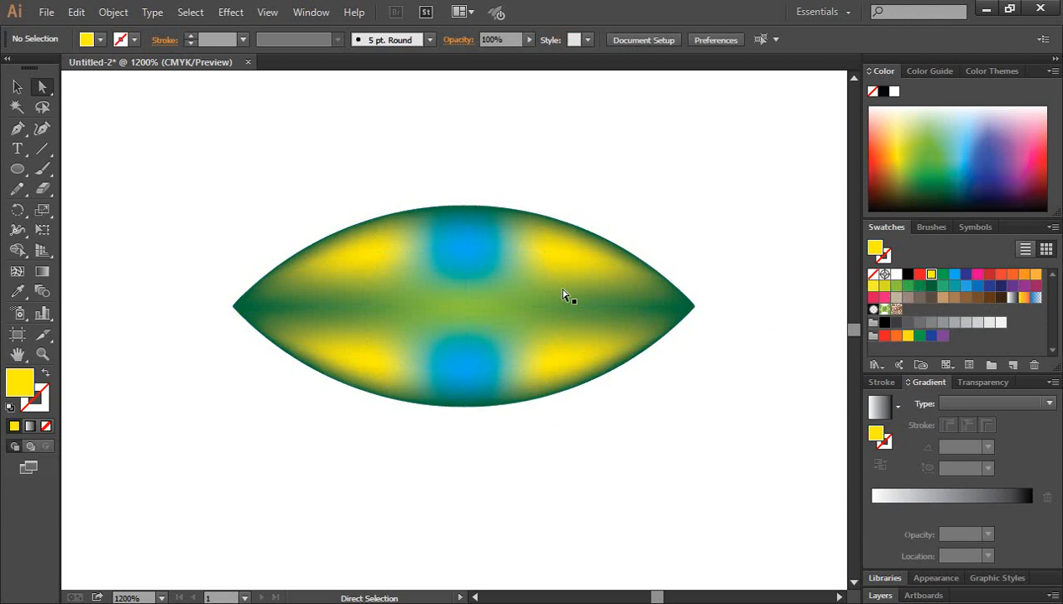
# Recolour the mesh points where the three vertical mesh lines meet the leaf's upper edge with the Black swatch and deselect.
pyautogui.click(344, 244)
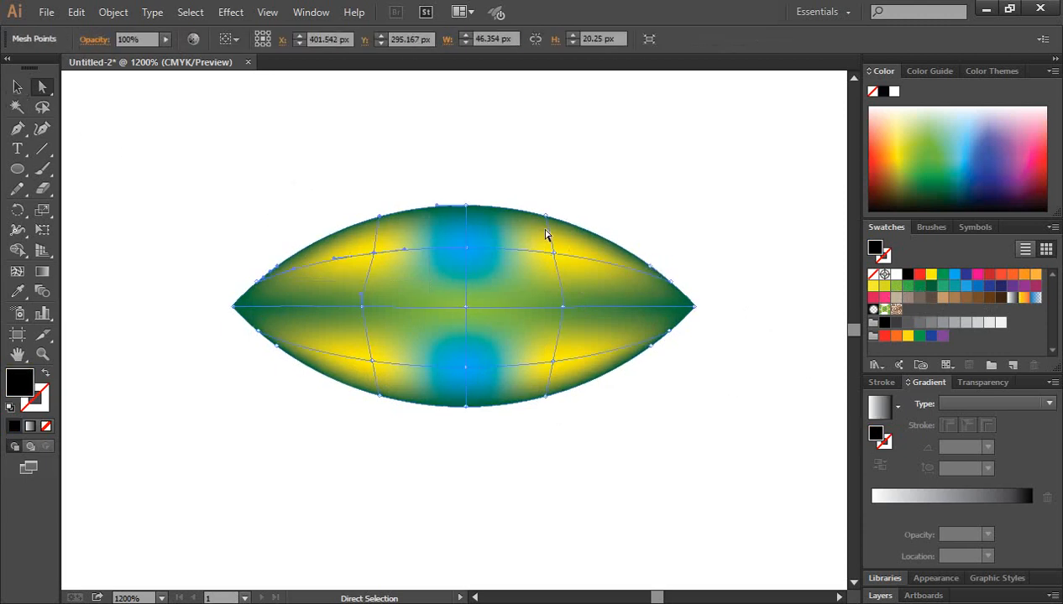
pyautogui.click(379, 220)
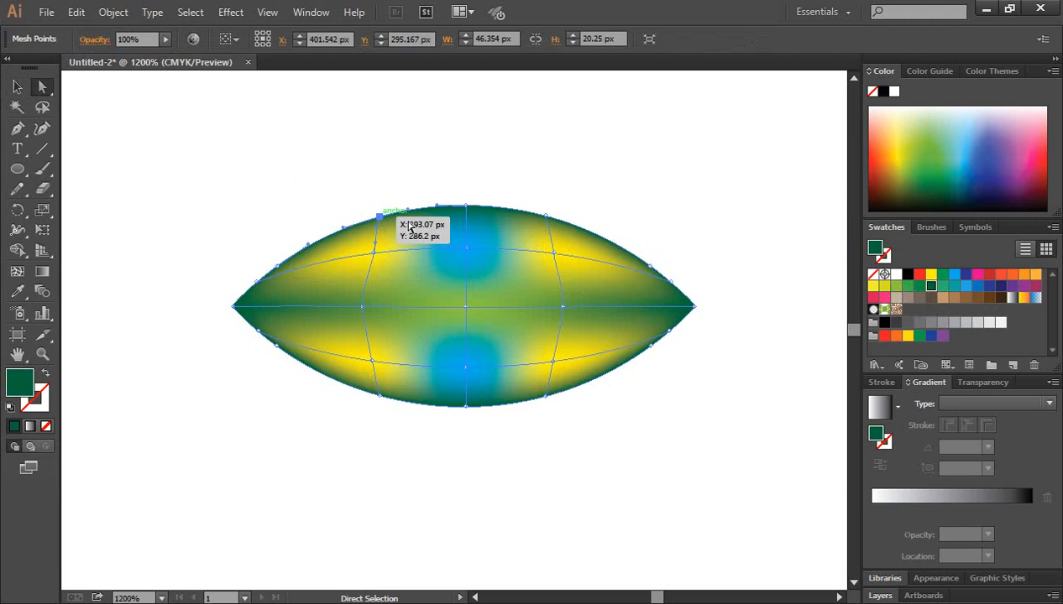
pyautogui.click(907, 277)
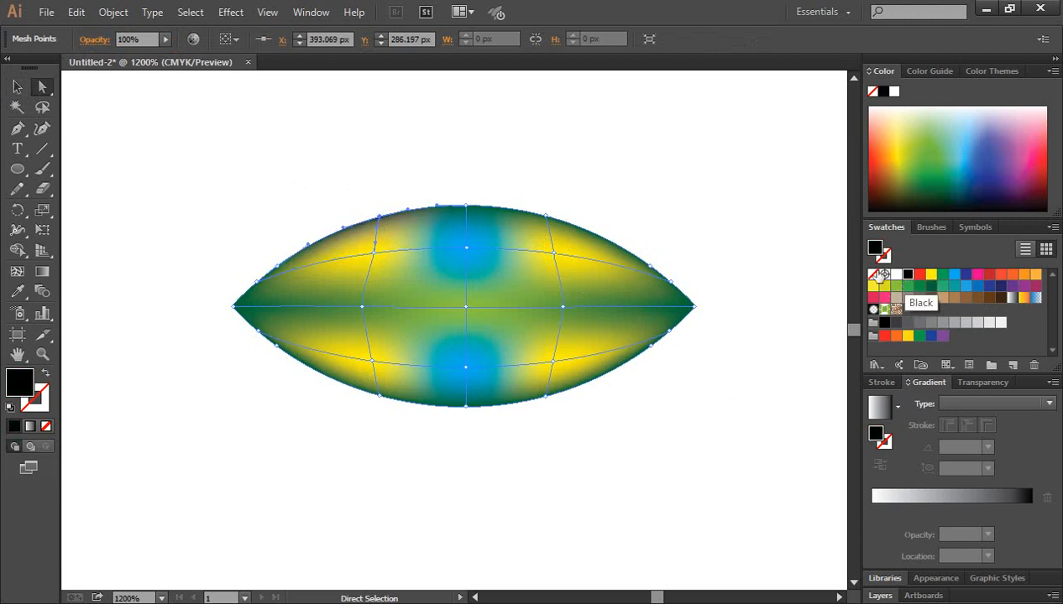
pyautogui.click(546, 217)
pyautogui.click(906, 275)
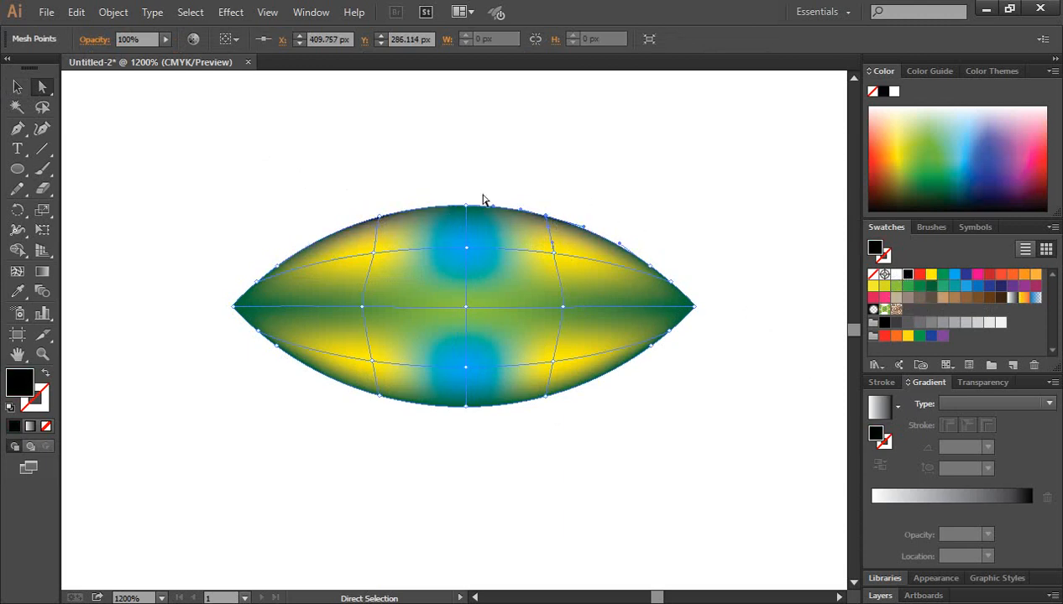
pyautogui.click(467, 206)
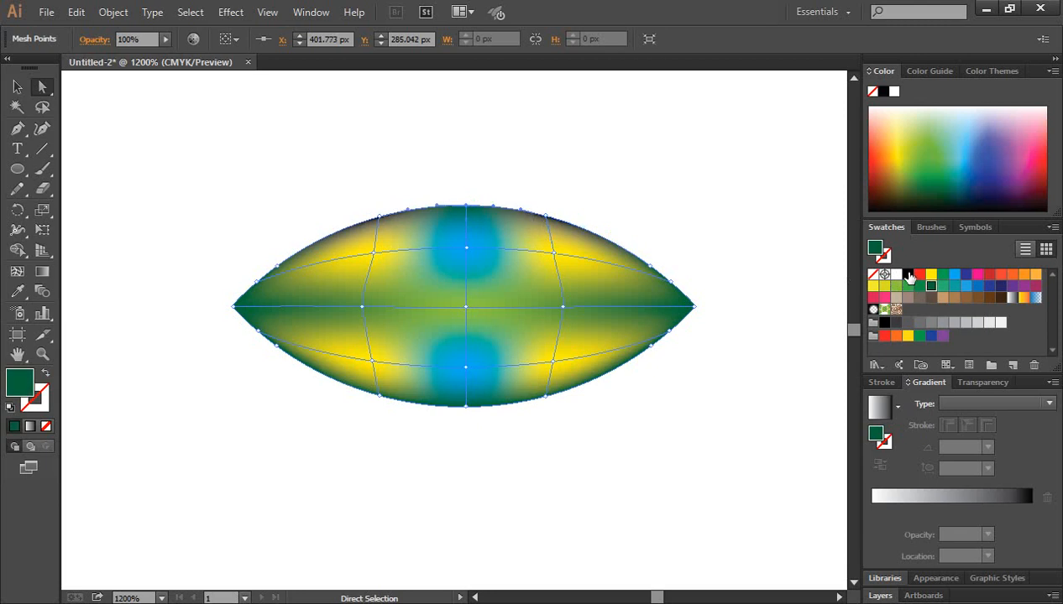
pyautogui.click(907, 276)
pyautogui.click(664, 396)
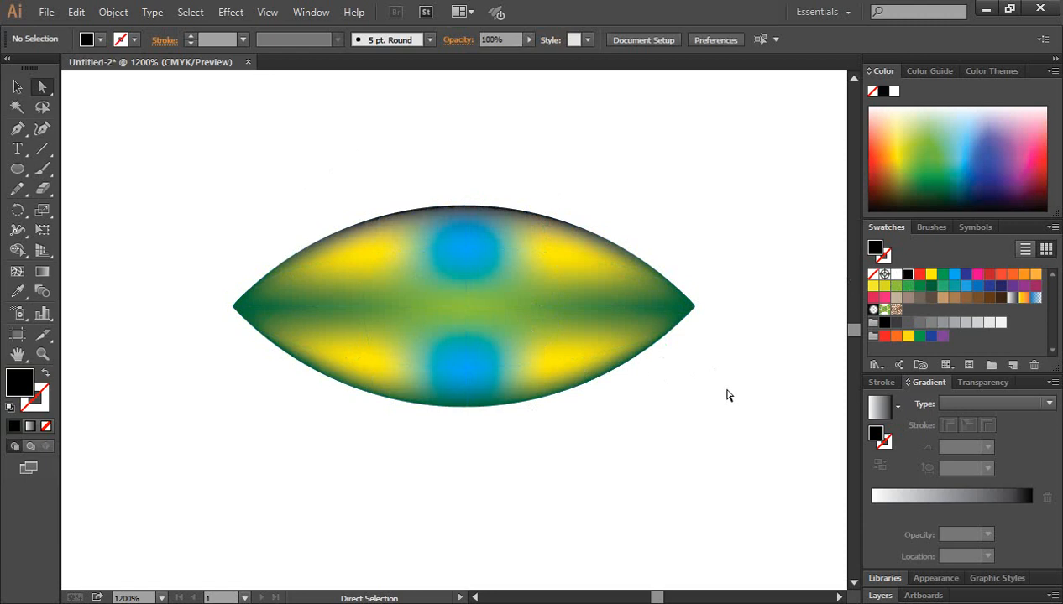
# Undo the black, yellow and orange point colours, the extra vertical mesh lines and the rotation, back to the upright blue-and-green leaf, and deselect.
pyautogui.hotkey('ctrl', 'a')
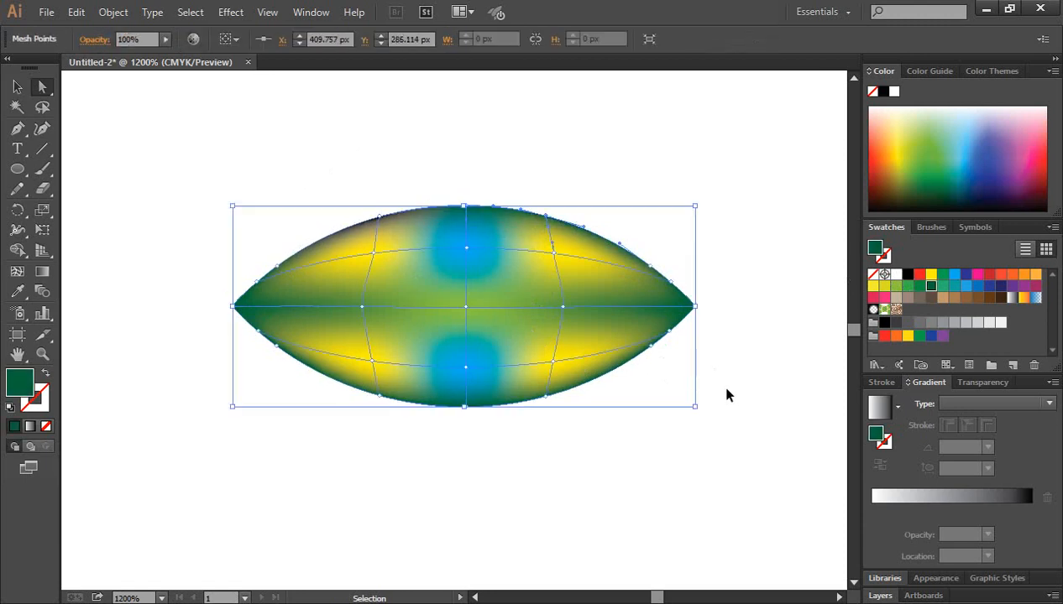
pyautogui.hotkey('ctrl', 'z')
pyautogui.hotkey('ctrl', 'z')
pyautogui.hotkey('ctrl', 'z')
pyautogui.hotkey('ctrl', 'z')
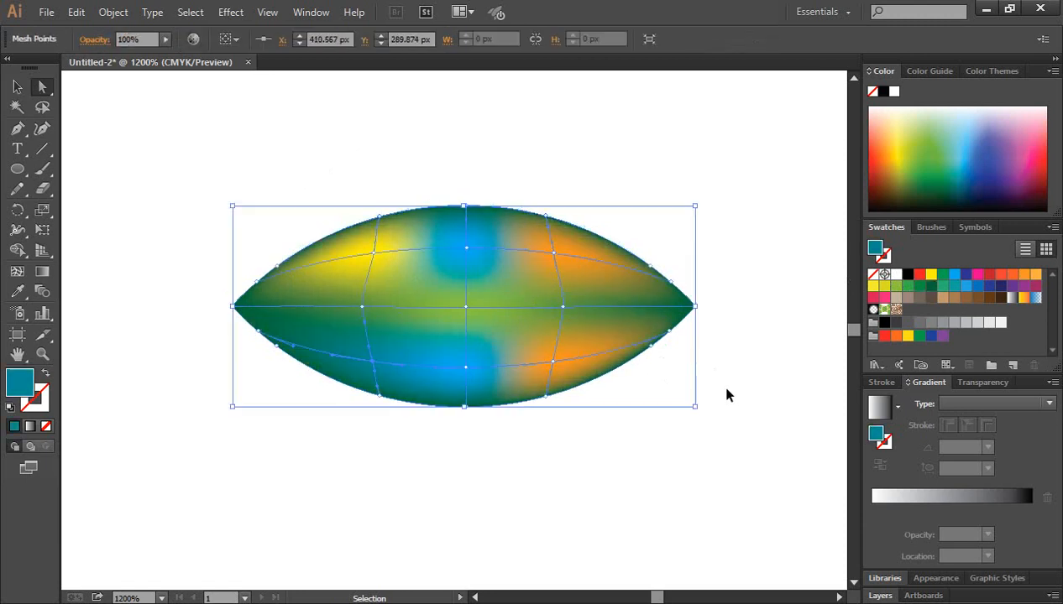
pyautogui.hotkey('ctrl', 'z')
pyautogui.hotkey('ctrl', 'z')
pyautogui.hotkey('ctrl', 'z')
pyautogui.hotkey('ctrl', 'z')
pyautogui.hotkey('ctrl', 'z')
pyautogui.hotkey('ctrl', 'z')
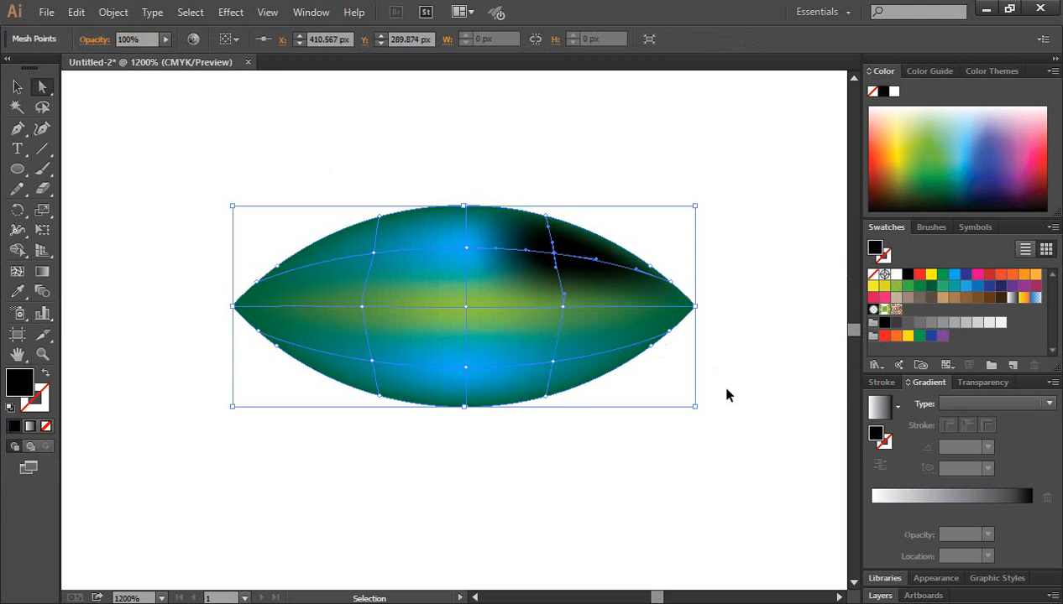
pyautogui.hotkey('ctrl', 'z')
pyautogui.hotkey('ctrl', 'z')
pyautogui.hotkey('ctrl', 'z')
pyautogui.hotkey('ctrl', 'z')
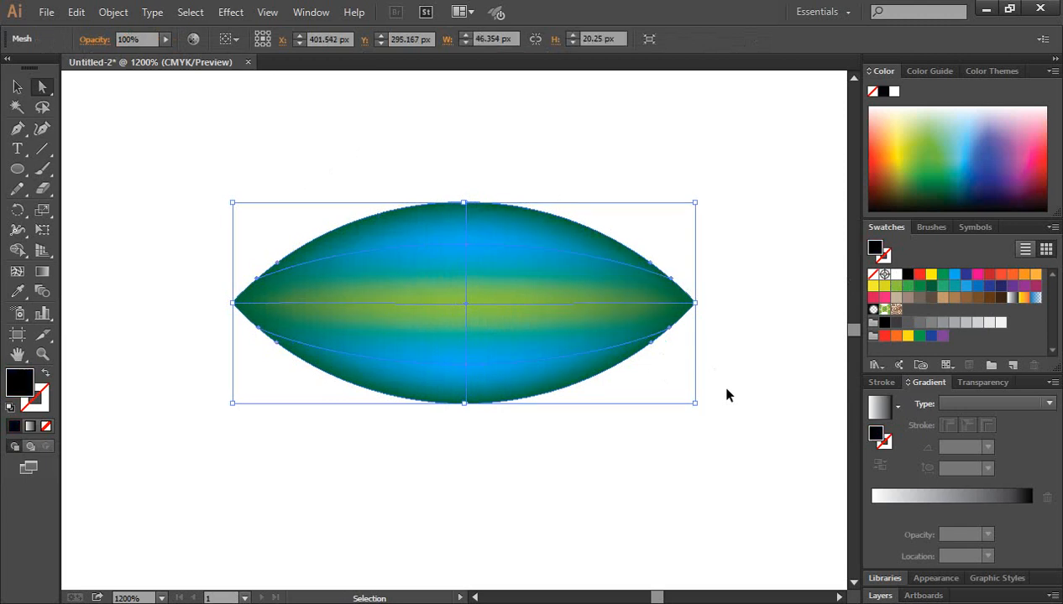
pyautogui.hotkey('ctrl', 'z')
pyautogui.hotkey('ctrl', 'z')
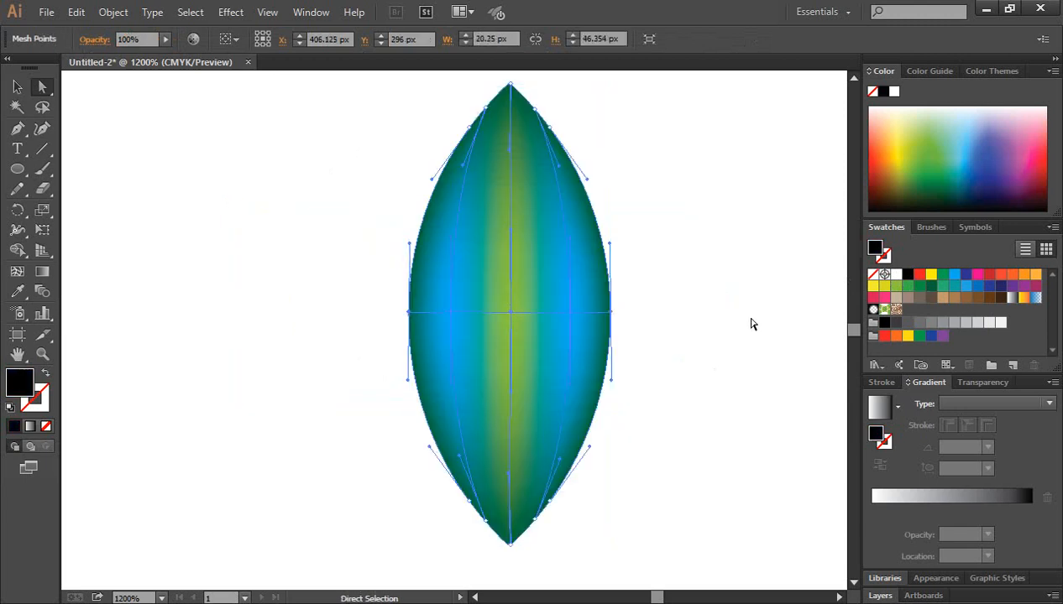
pyautogui.click(739, 329)
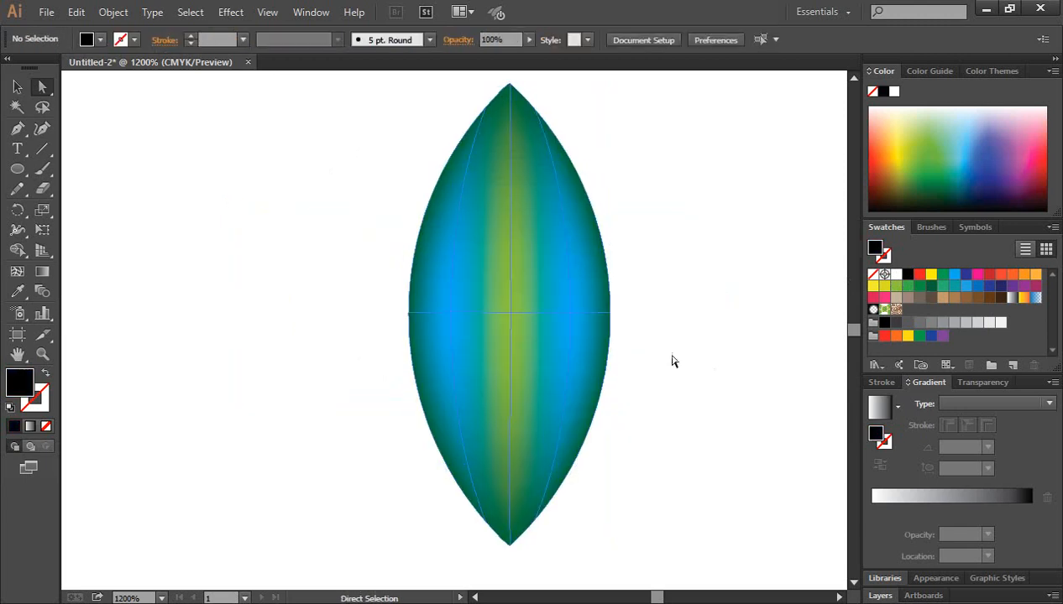
# Recolour the mesh points along the leaf's horizontal line: left inner medium green, right inner light green, centre dark green.
pyautogui.click(450, 312)
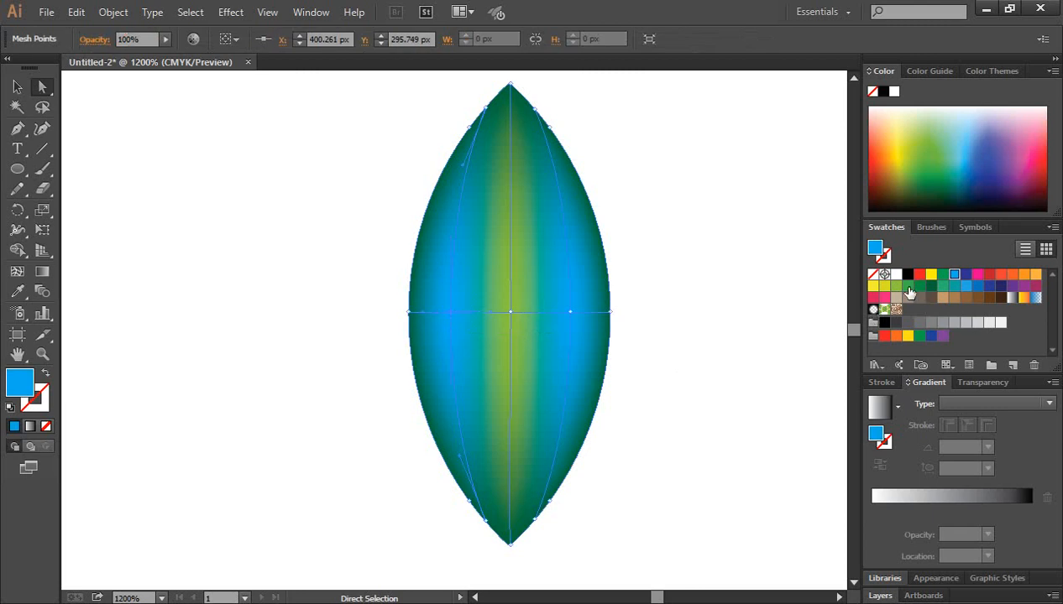
pyautogui.click(907, 286)
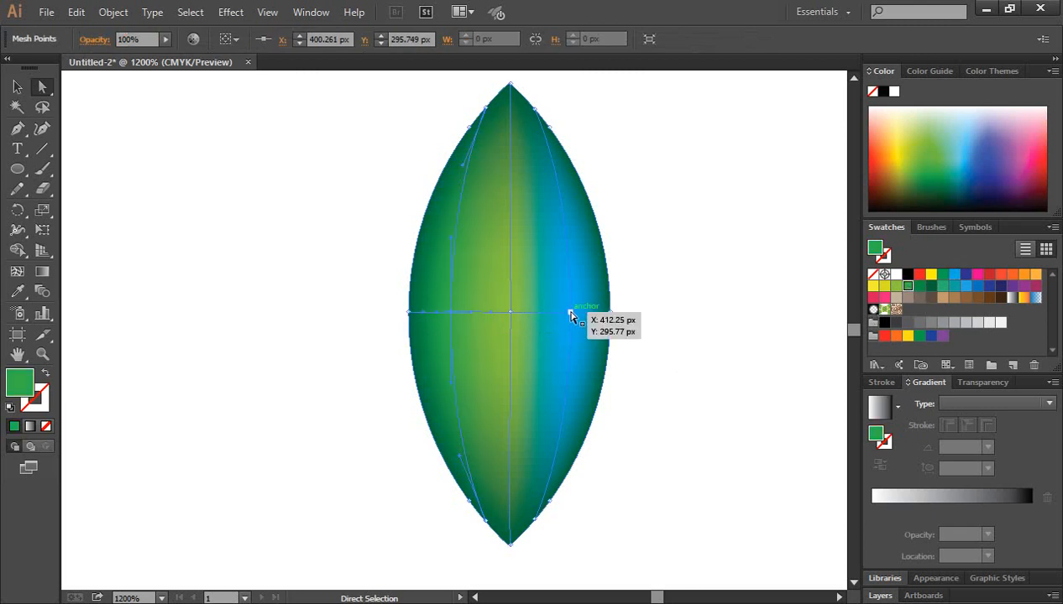
pyautogui.click(571, 313)
pyautogui.click(897, 289)
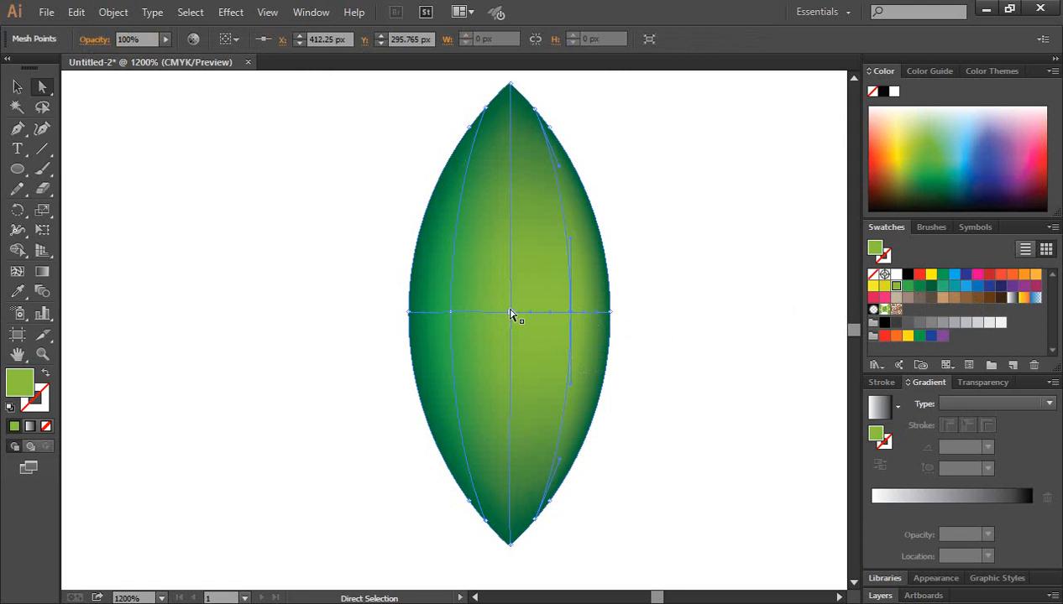
pyautogui.click(510, 313)
pyautogui.click(931, 286)
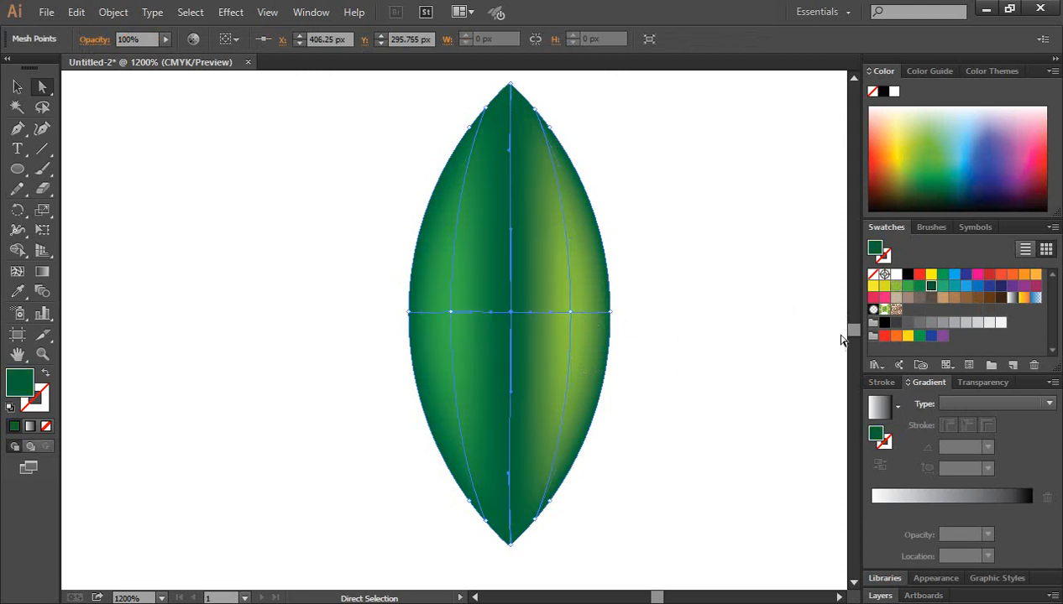
pyautogui.click(796, 316)
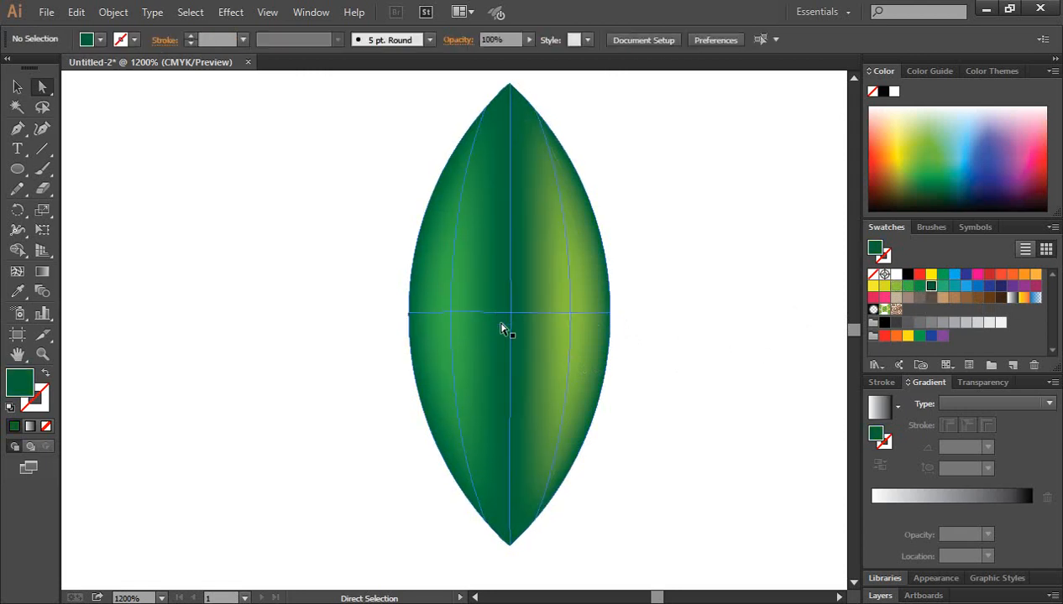
# Recolour the leaf's left inner mesh point light green to match the right one and deselect the leaf.
pyautogui.click(451, 313)
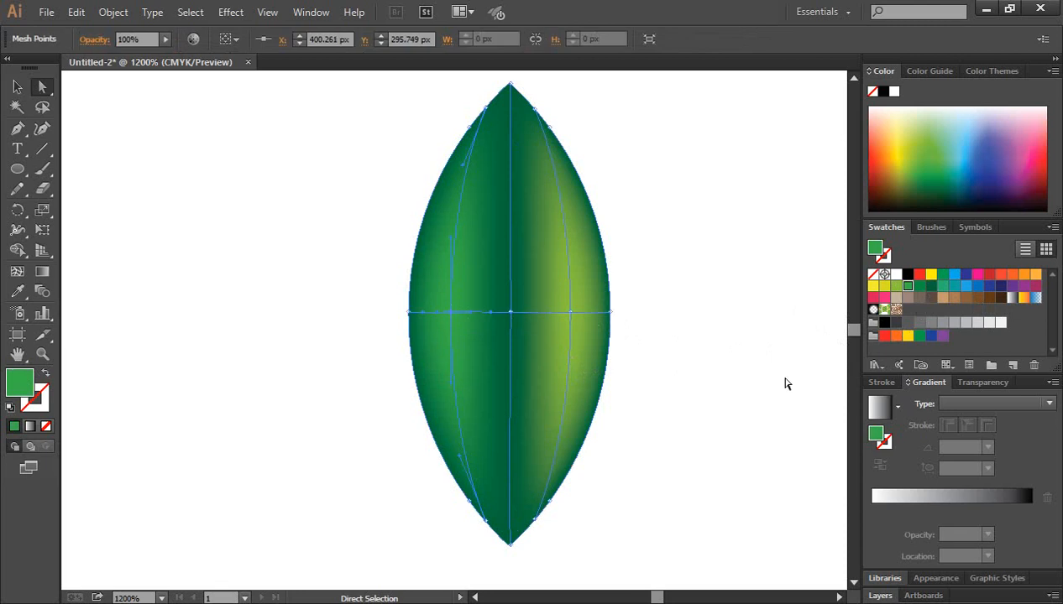
pyautogui.click(896, 286)
pyautogui.click(714, 359)
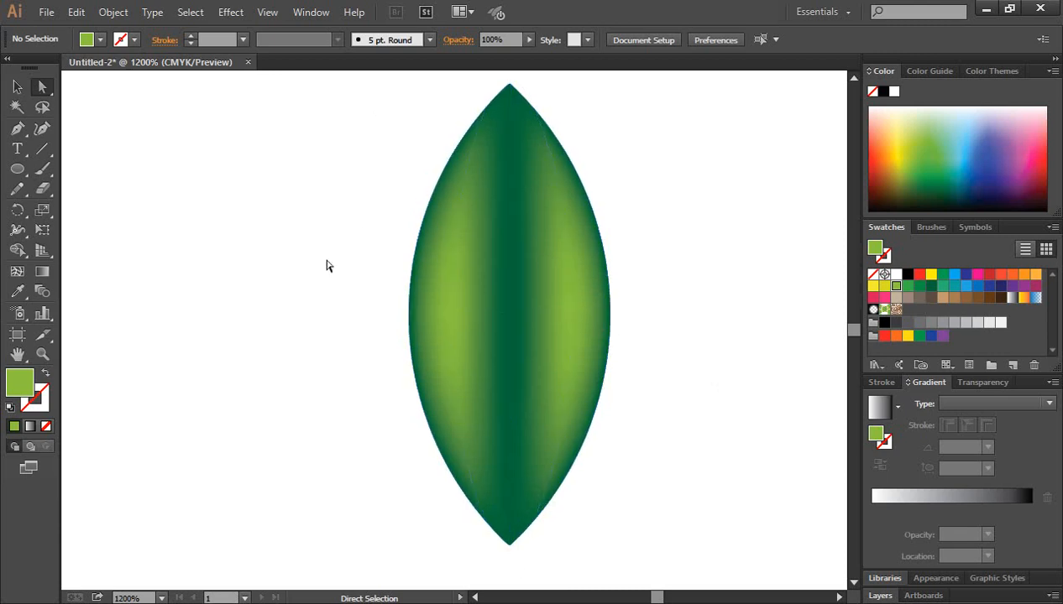
# Move the whole leaf slightly left and squash it vertically about its centre to roughly half its height.
pyautogui.click(17, 86)
pyautogui.moveTo(308, 178); pyautogui.dragTo(661, 403)
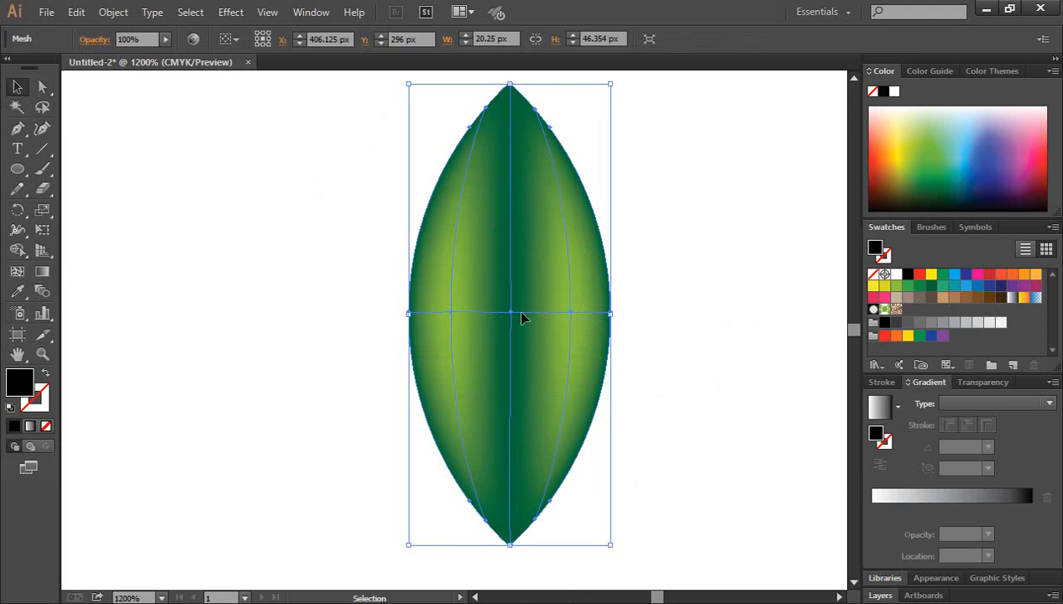
pyautogui.moveTo(521, 316); pyautogui.dragTo(504, 316)
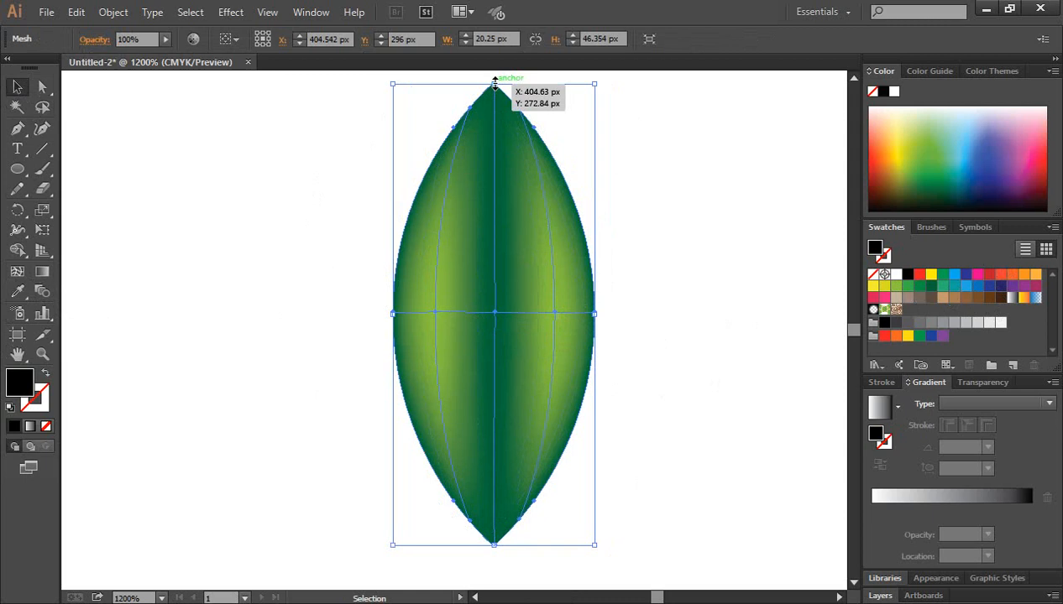
pyautogui.moveTo(495, 81); pyautogui.dragTo(495, 198)
pyautogui.click(685, 320)
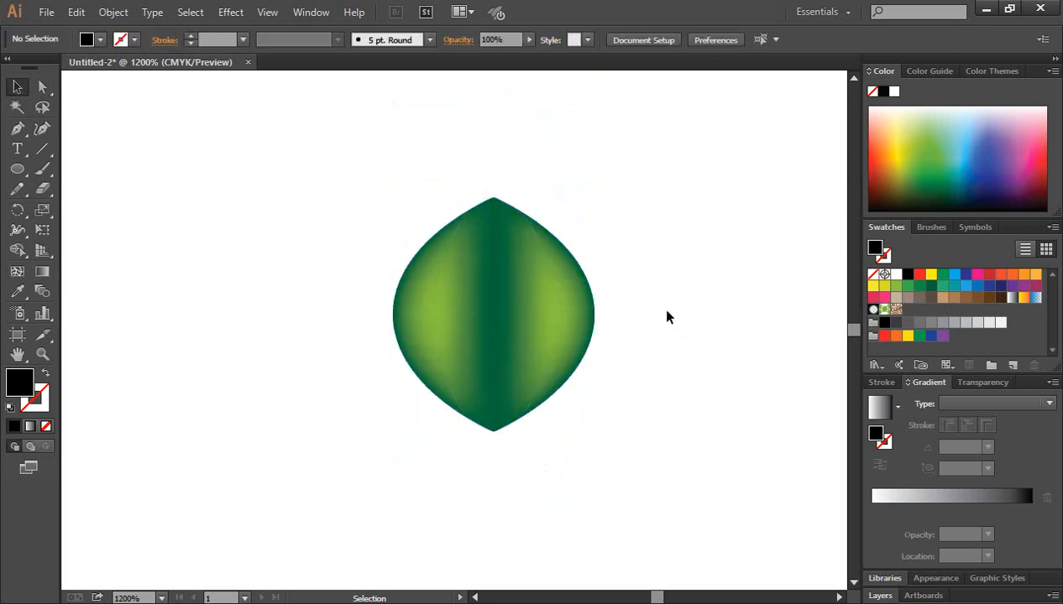
# Move the shortened leaf slightly right and up on the artboard and deselect it.
pyautogui.click(480, 261)
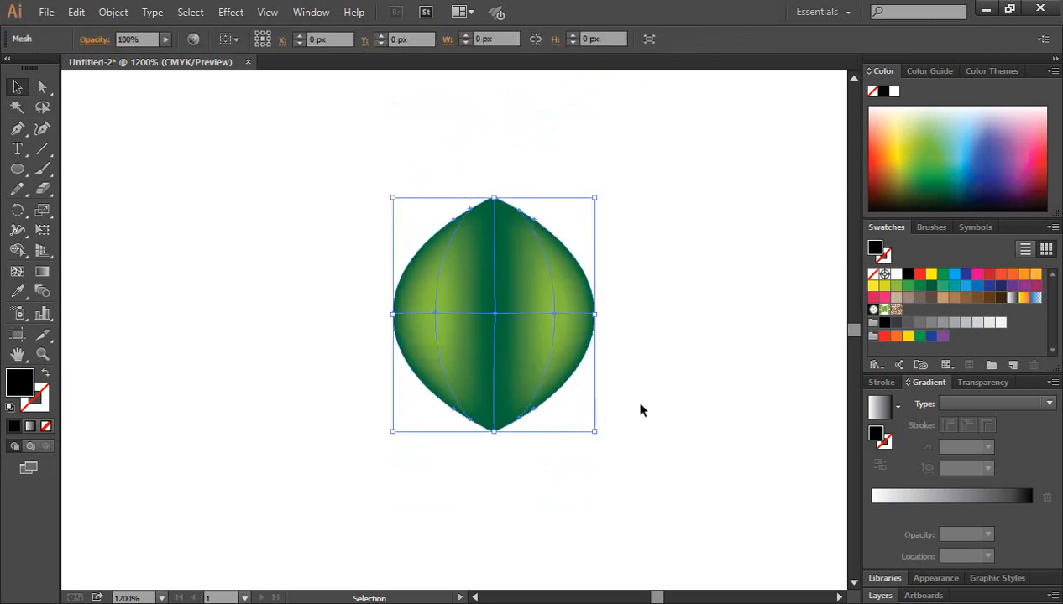
pyautogui.click(656, 334)
pyautogui.moveTo(497, 334); pyautogui.dragTo(548, 330)
pyautogui.click(690, 299)
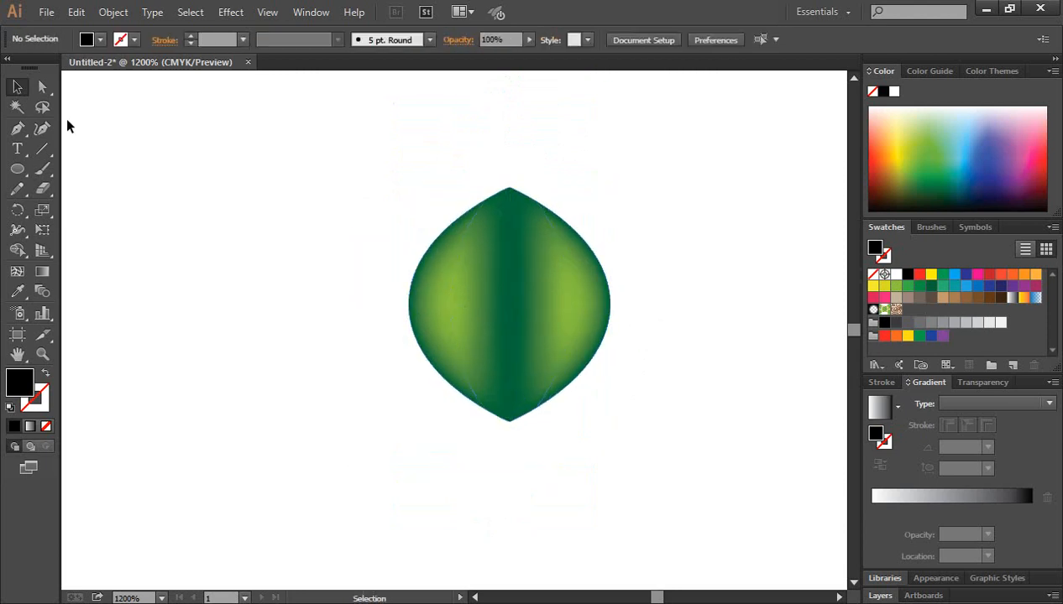
# Recolour the left inner mesh point of the shortened leaf dark green and deselect it.
pyautogui.click(42, 87)
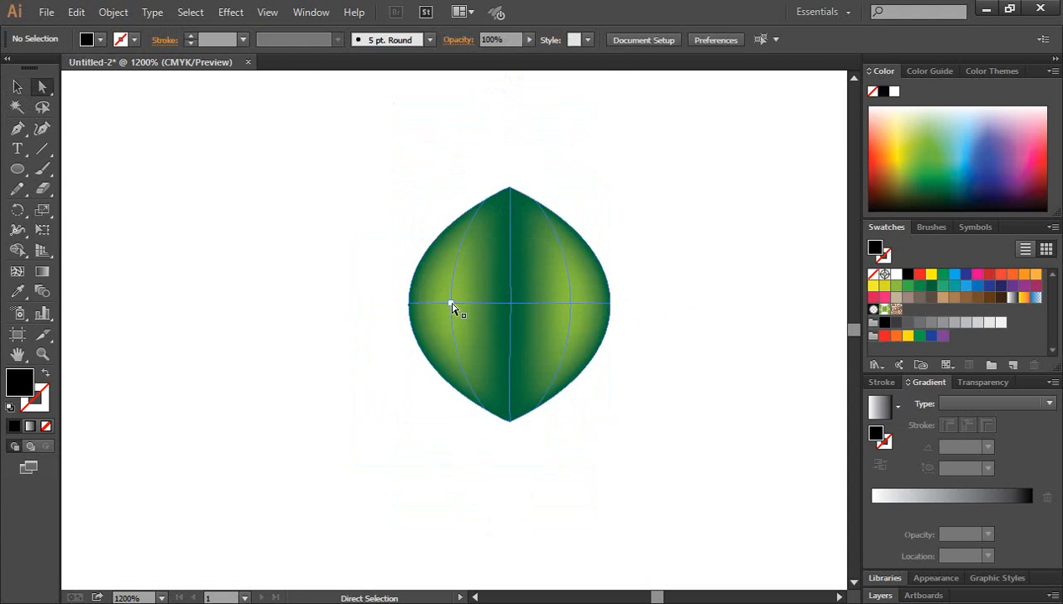
pyautogui.click(453, 309)
pyautogui.click(932, 288)
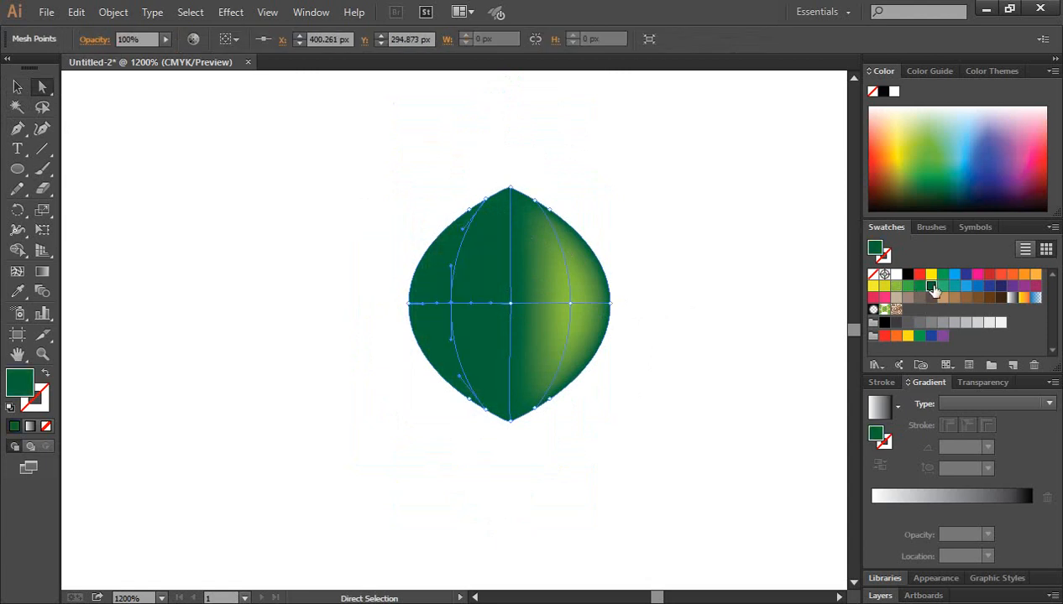
pyautogui.click(750, 356)
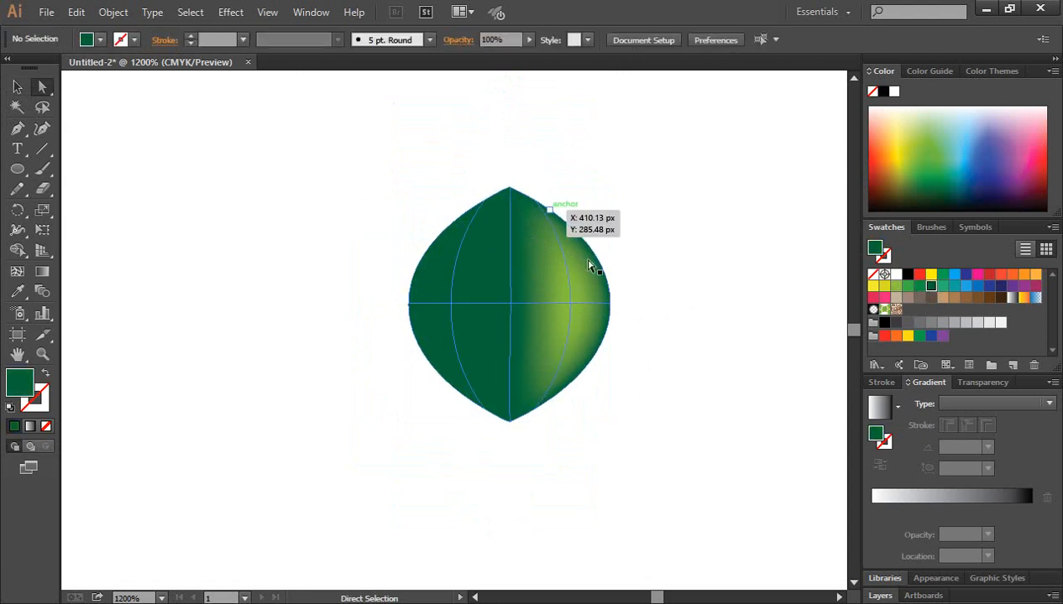
pyautogui.click(570, 307)
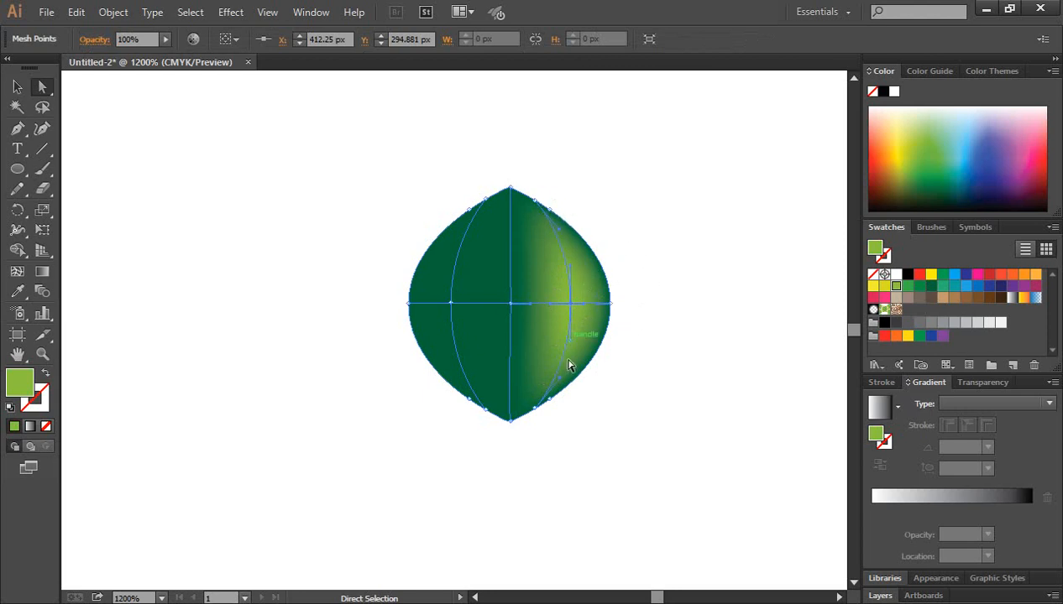
pyautogui.click(17, 86)
pyautogui.click(254, 316)
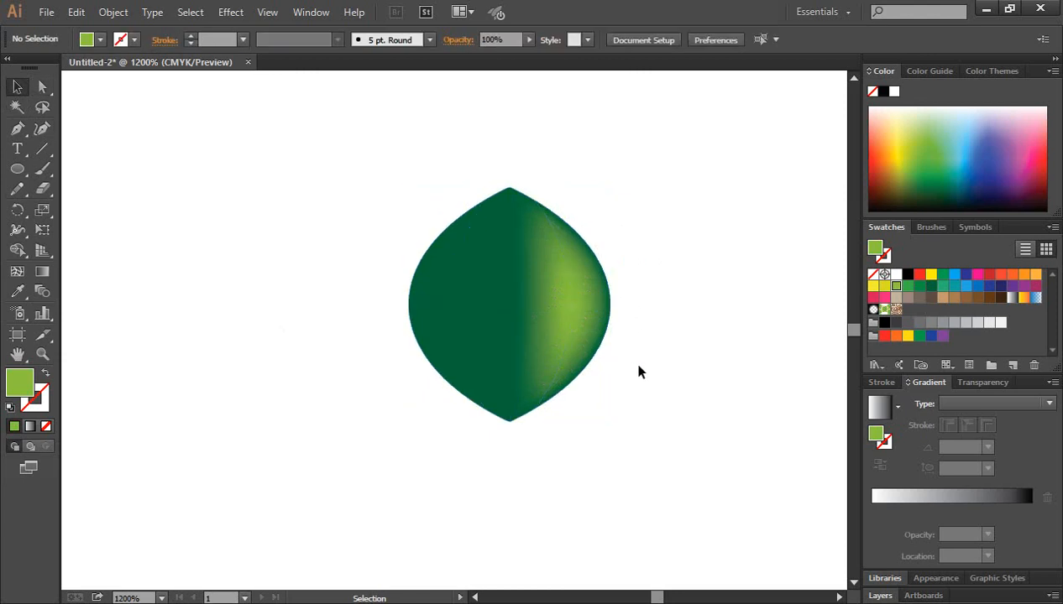